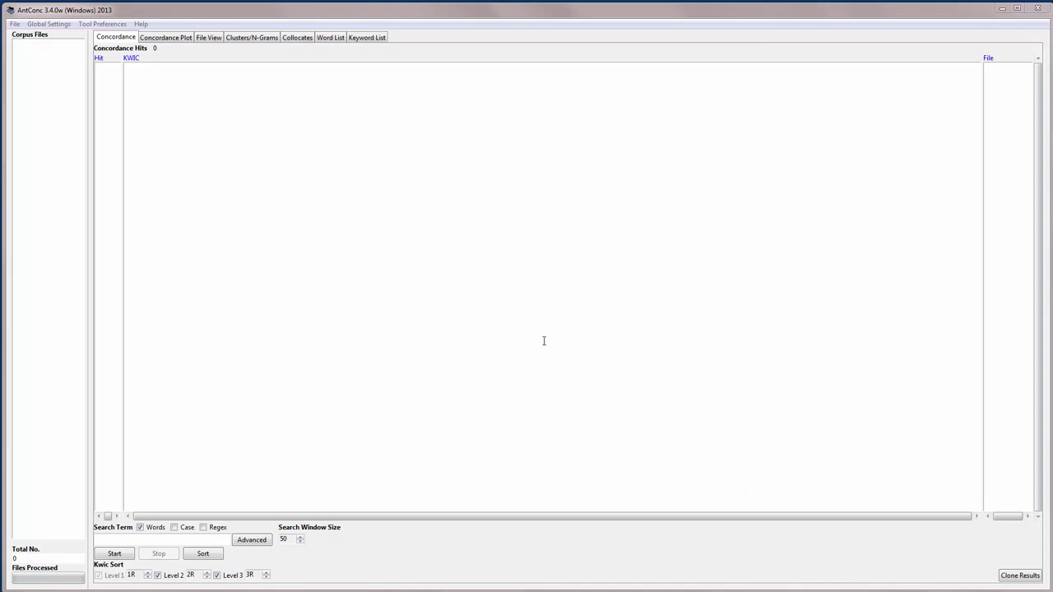
- Load BROWN_A.txt, BROWN_B.txt and BROWN_C.txt from brown_corpus_untagged as the corpus files
{"action": "left_click", "coordinate": [15, 26]}
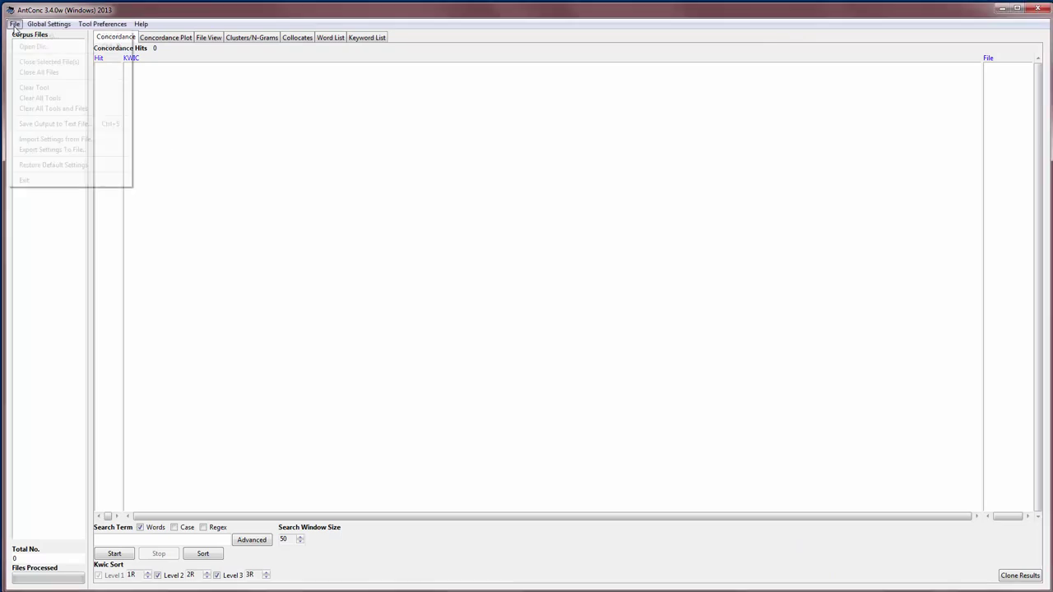
{"action": "left_click", "coordinate": [33, 36]}
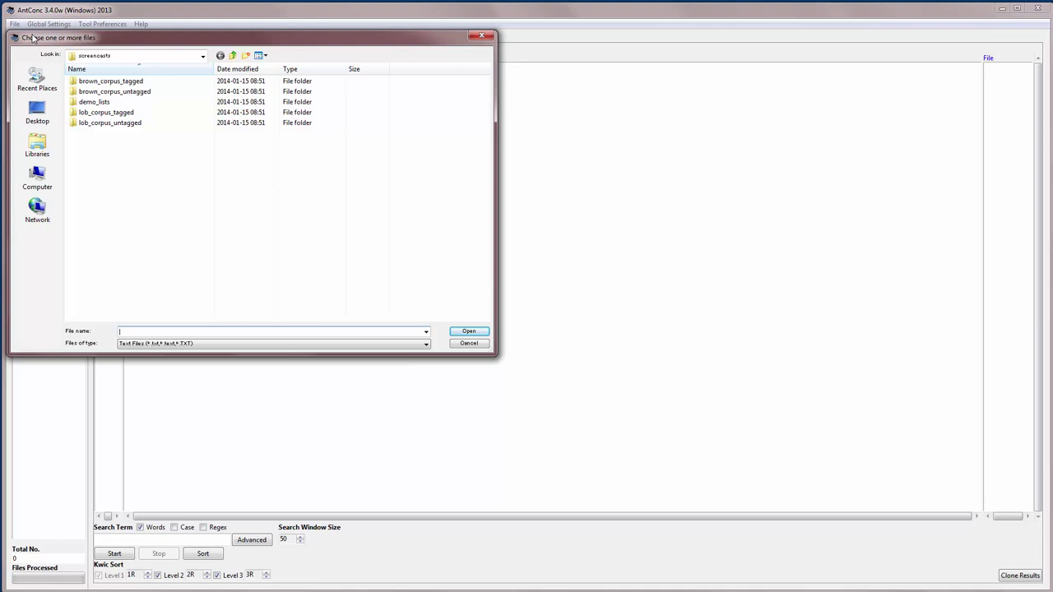
{"action": "double_click", "coordinate": [115, 92]}
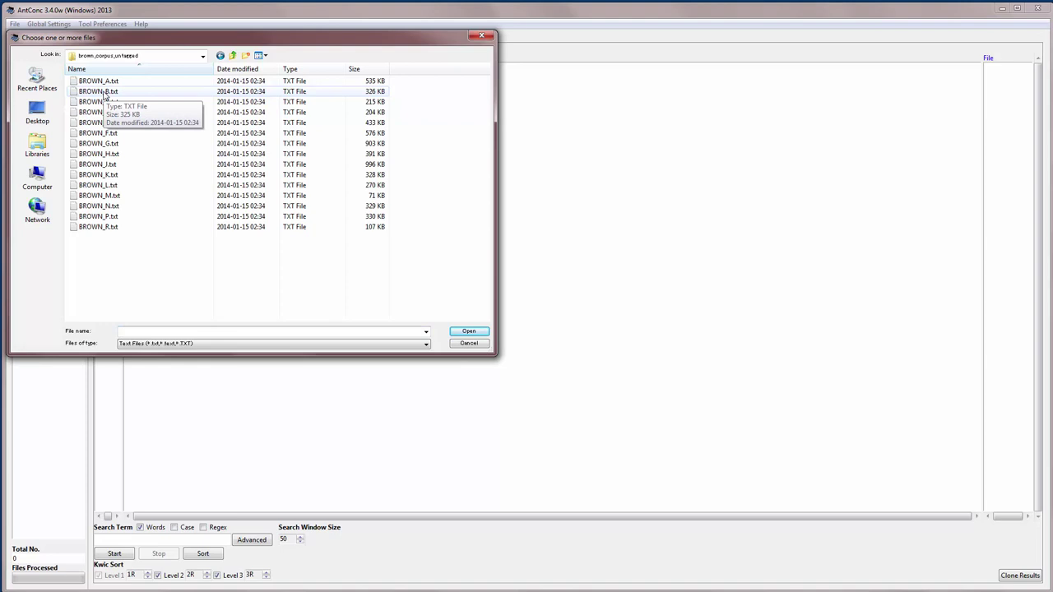
{"action": "left_click", "coordinate": [96, 83]}
{"action": "left_click", "coordinate": [96, 102], "text": "shift"}
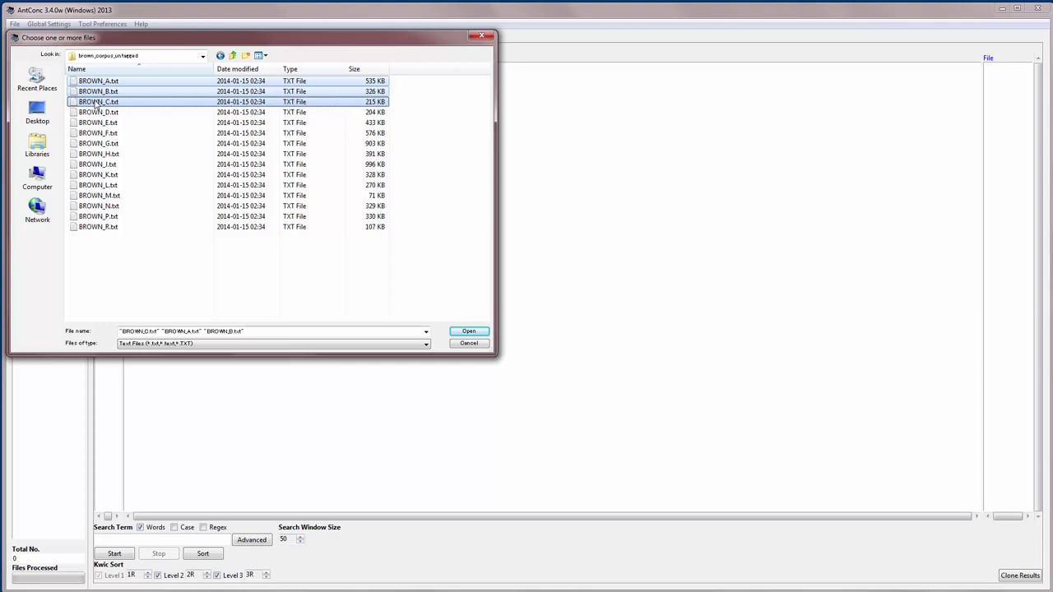
{"action": "key", "text": "Return"}
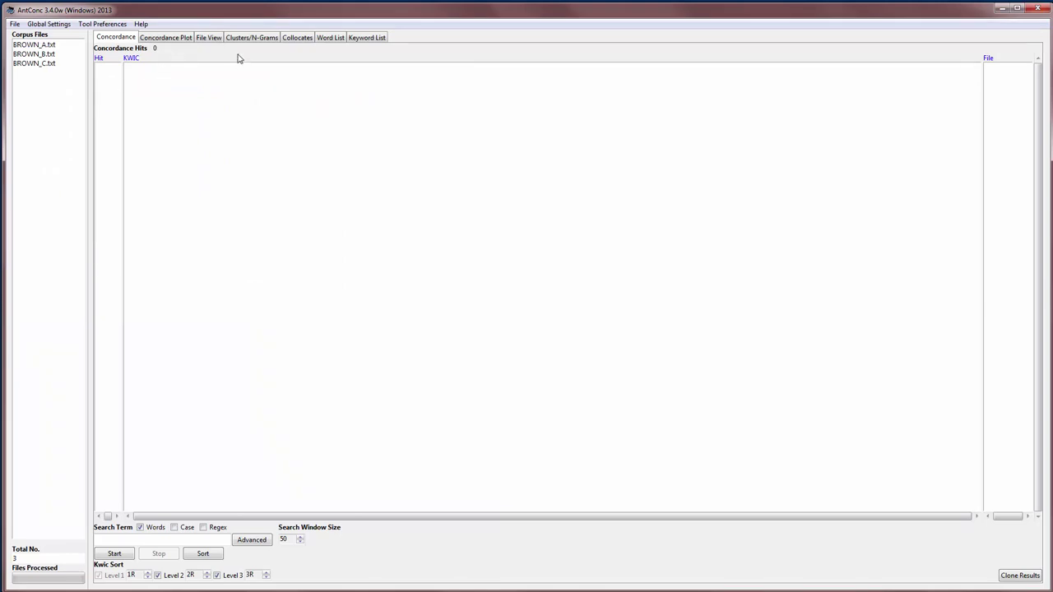
{"action": "left_click", "coordinate": [209, 39]}
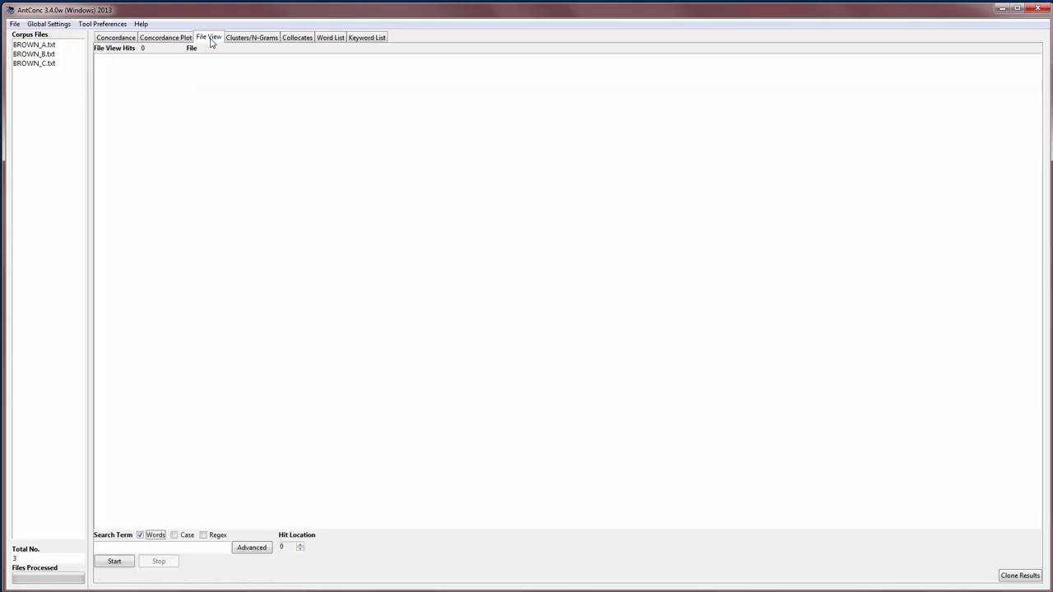
{"action": "left_click", "coordinate": [27, 45]}
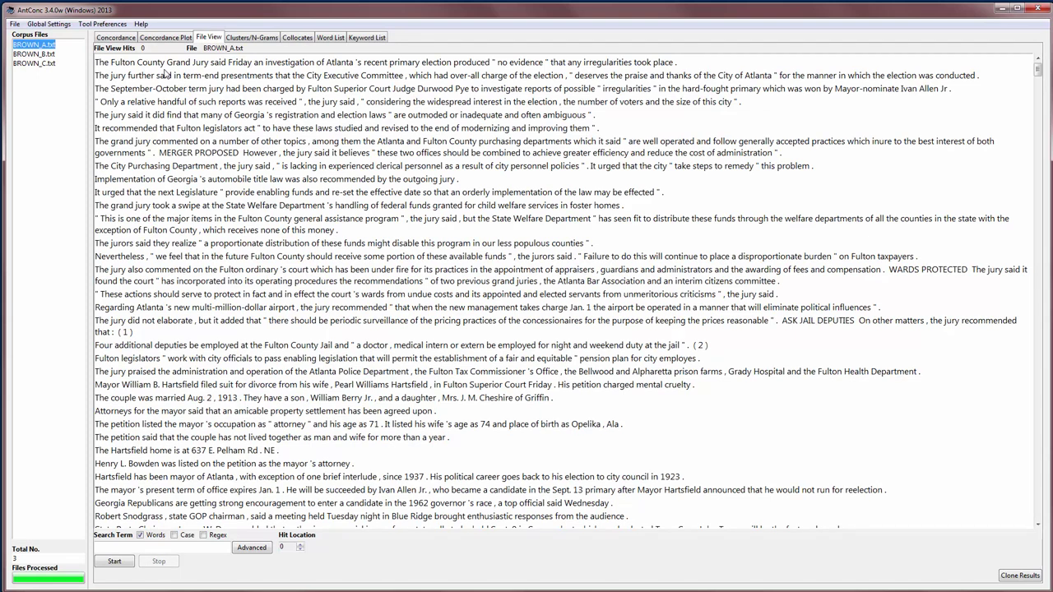
{"action": "left_click", "coordinate": [116, 38]}
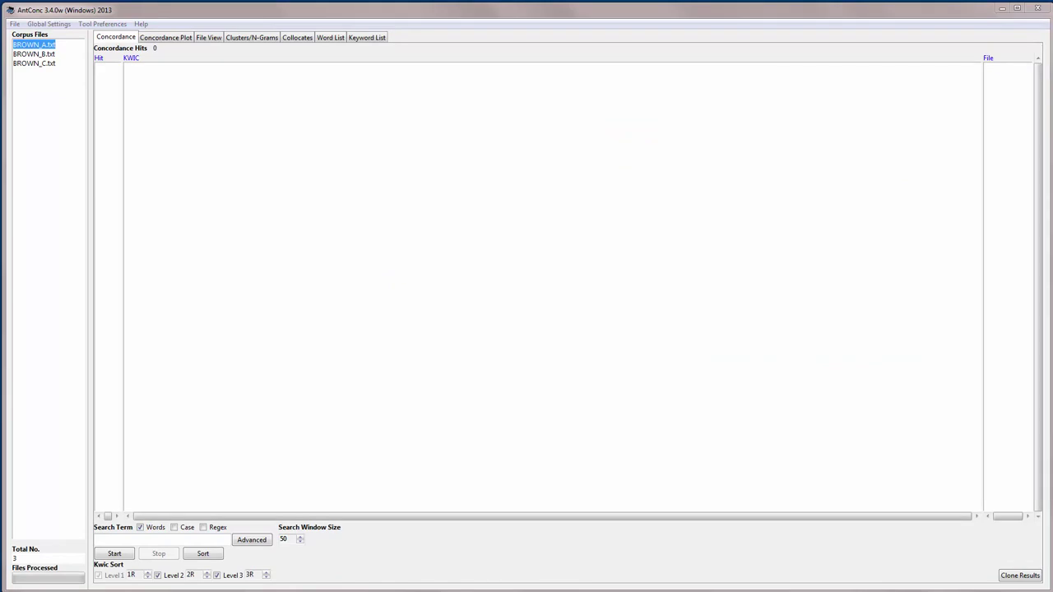
- Run a concordance search for 'report' across the three Brown files, giving 42 hits
{"action": "left_click", "coordinate": [106, 541]}
{"action": "type", "text": "report"}
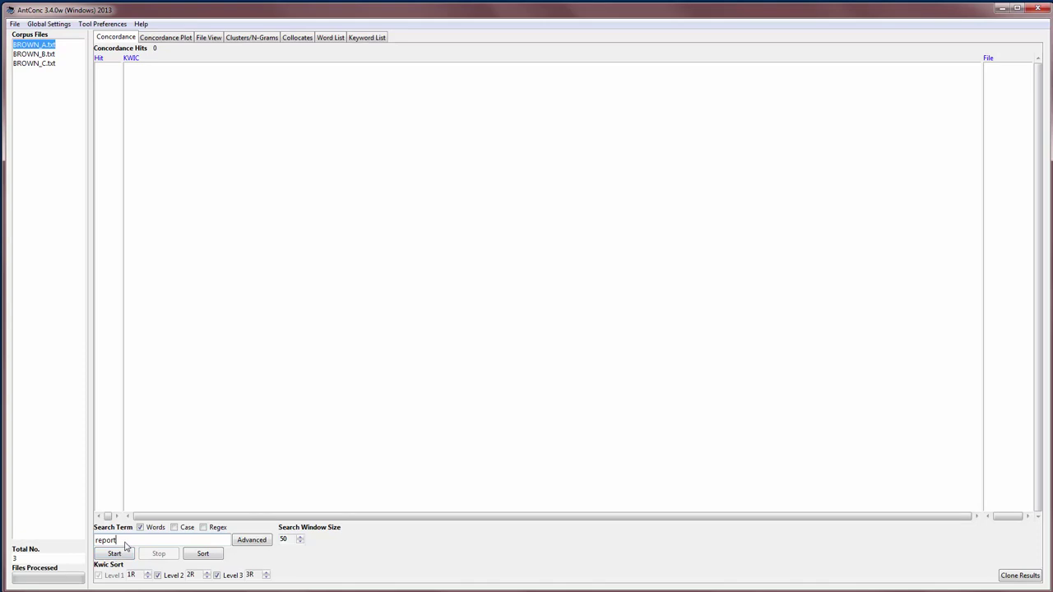
{"action": "key", "text": "Return"}
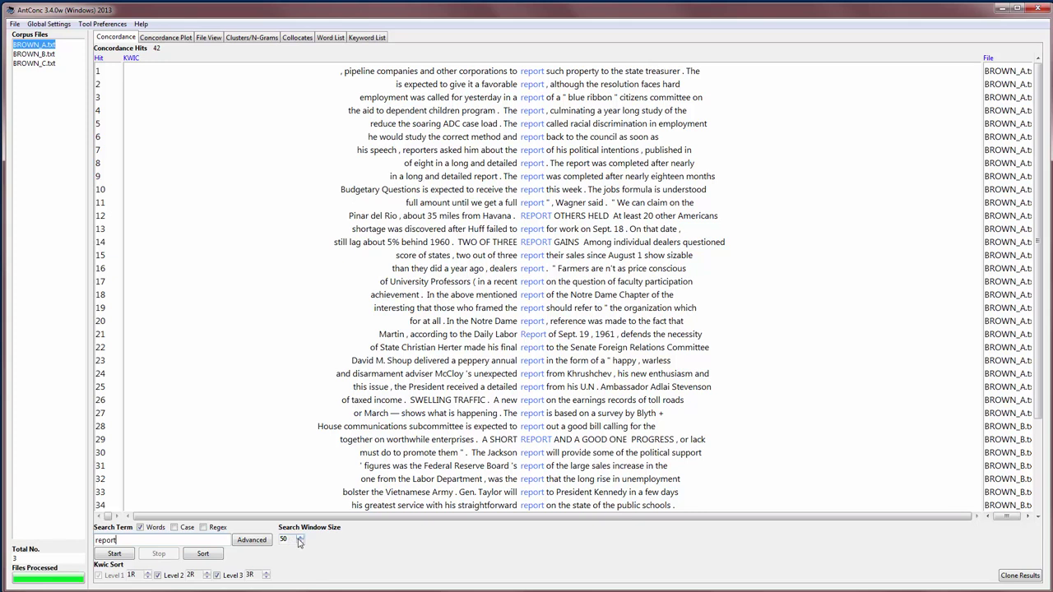
- Raise the search window size to 100 and rerun the 'report' search
{"action": "left_click", "coordinate": [300, 538]}
{"action": "left_click", "coordinate": [300, 538]}
{"action": "left_click", "coordinate": [114, 555]}
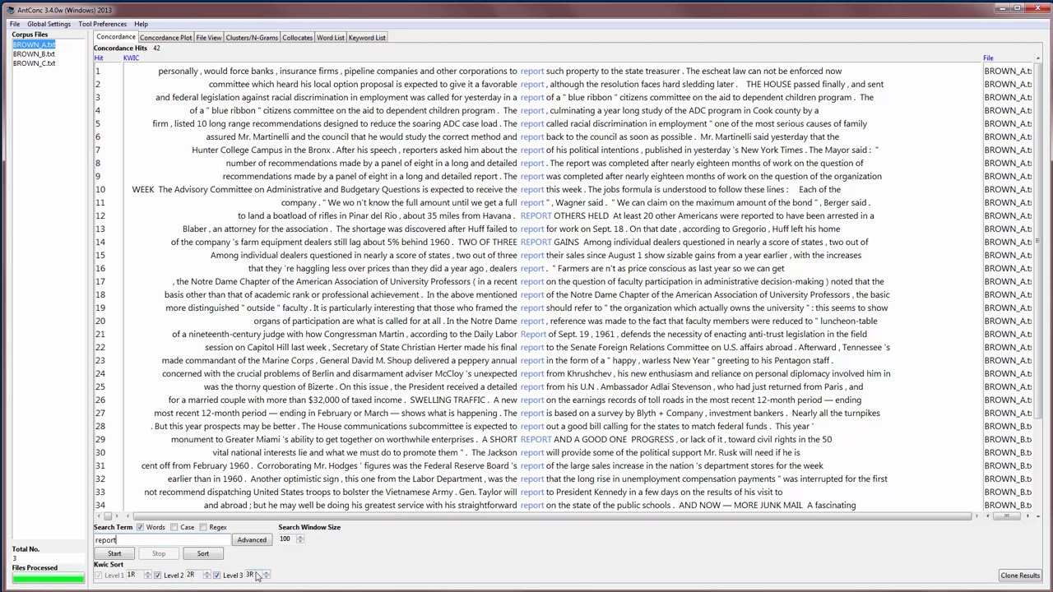
- Sort the 'report' concordance lines by 1R, 2R and 3R, then scroll through the results
{"action": "left_click", "coordinate": [203, 554]}
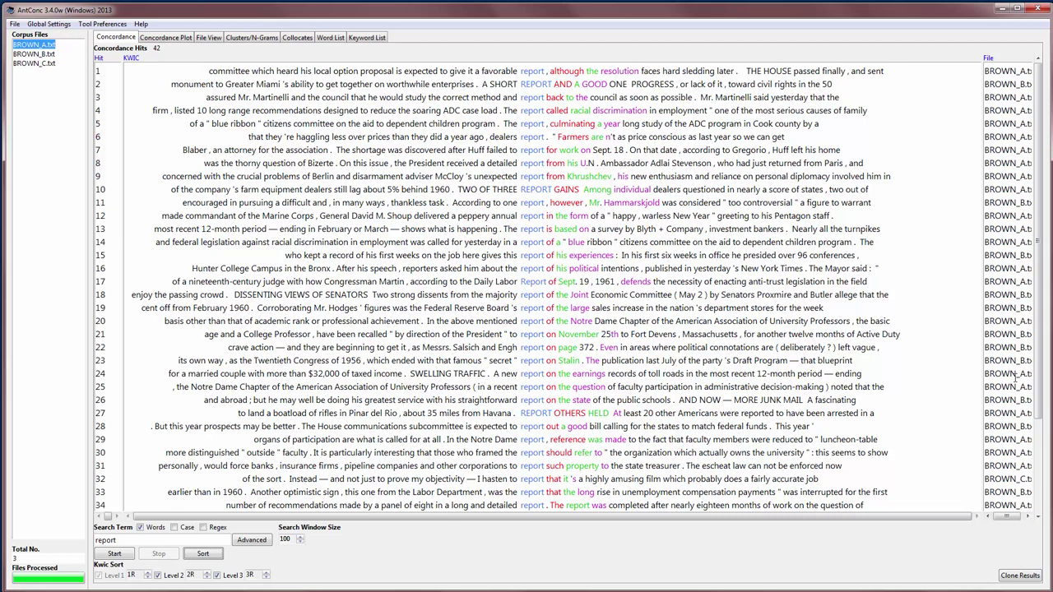
{"action": "left_click_drag", "start_coordinate": [1039, 353], "coordinate": [1047, 463]}
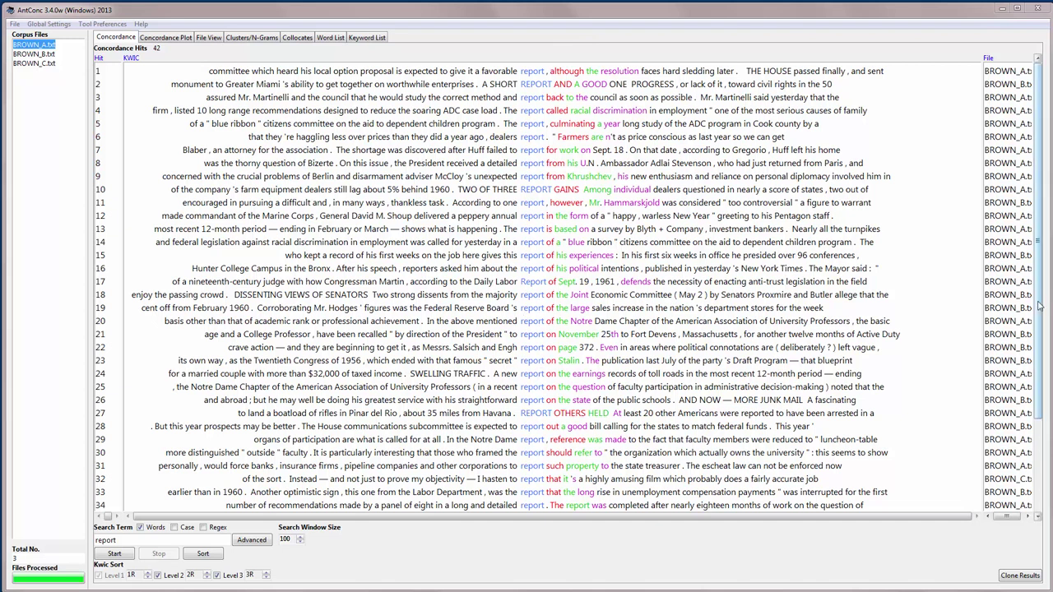
{"action": "scroll", "coordinate": [1043, 420], "scroll_direction": "down", "scroll_amount": 3}
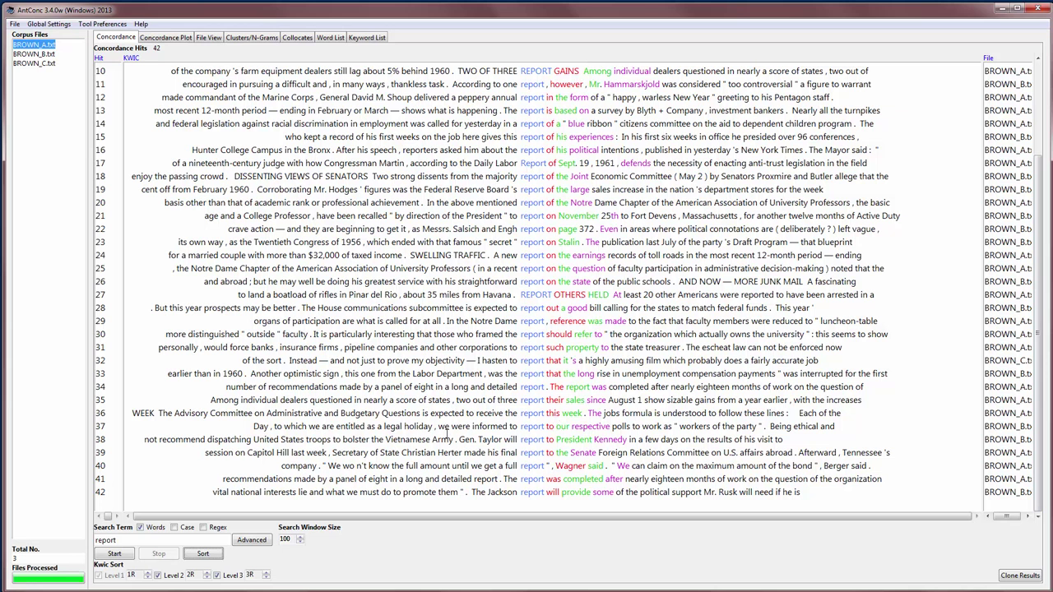
- Re-sort the 'report' hits by sort levels 1L, 2L and 3L, then select BROWN_B.txt in the corpus list
{"action": "left_click", "coordinate": [148, 576]}
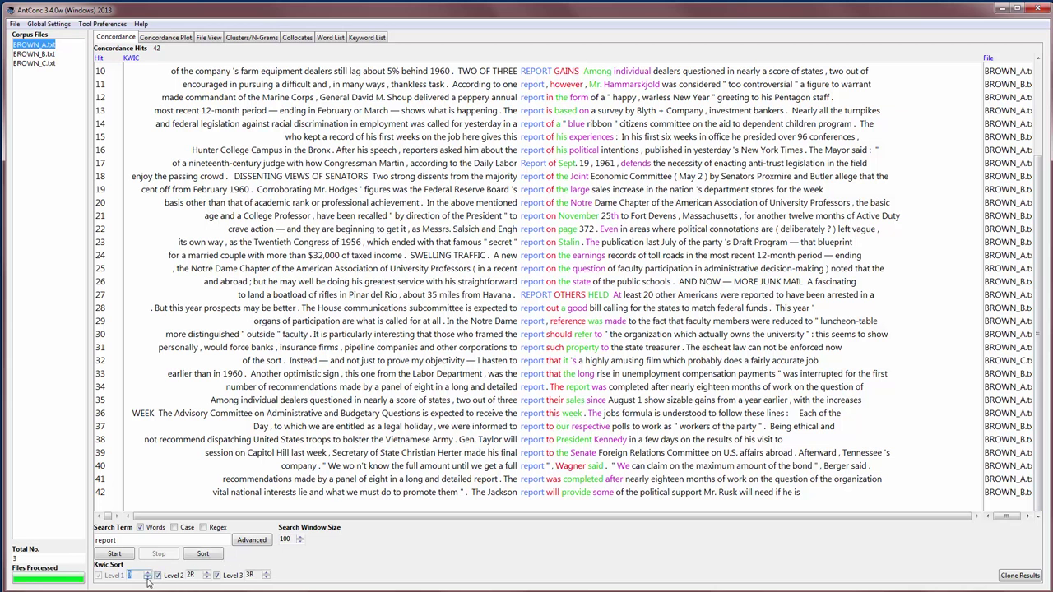
{"action": "left_click", "coordinate": [208, 578]}
{"action": "left_click", "coordinate": [266, 577]}
{"action": "left_click", "coordinate": [267, 579]}
{"action": "left_click", "coordinate": [266, 579]}
{"action": "left_click", "coordinate": [212, 557]}
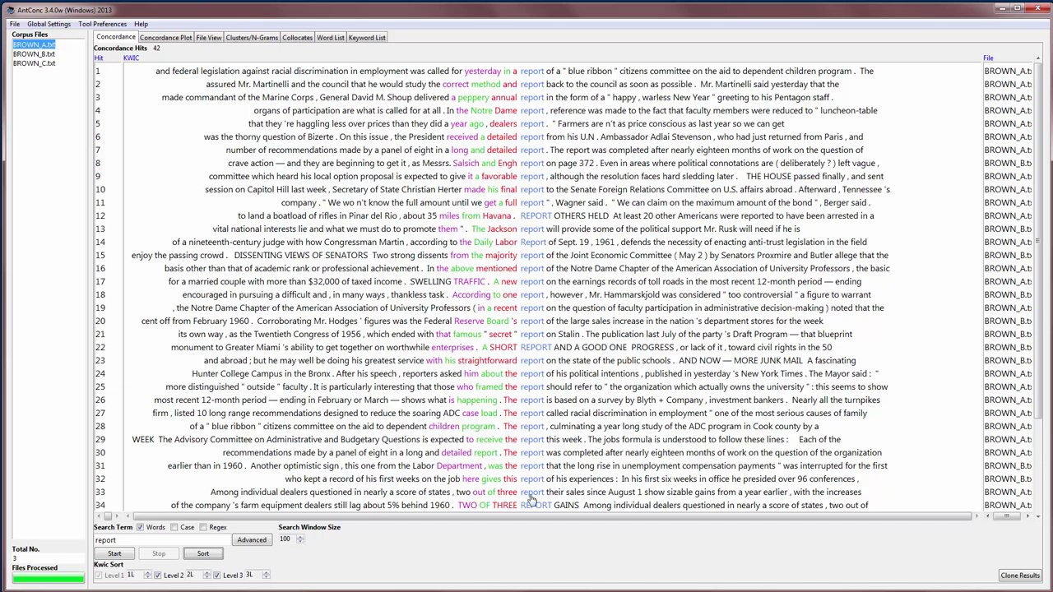
{"action": "left_click_drag", "start_coordinate": [1039, 288], "coordinate": [847, 364]}
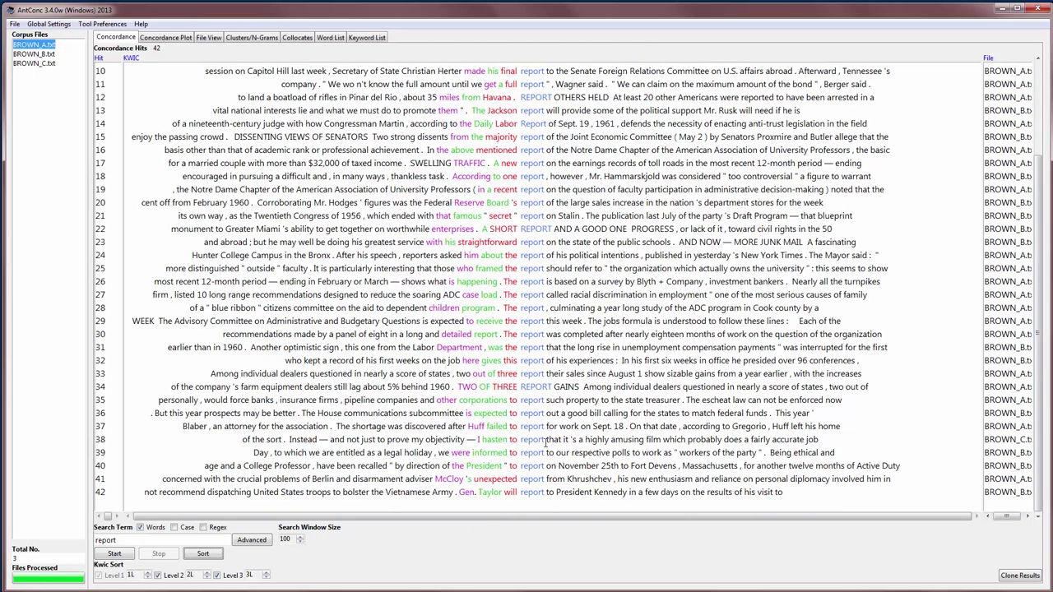
{"action": "left_click", "coordinate": [34, 53]}
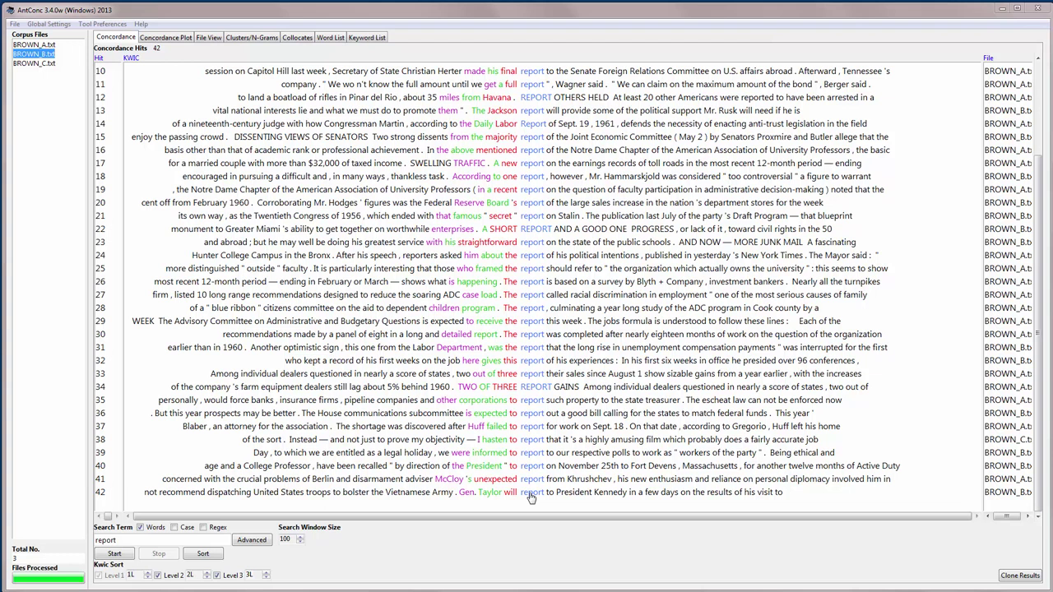
{"action": "left_click", "coordinate": [530, 493]}
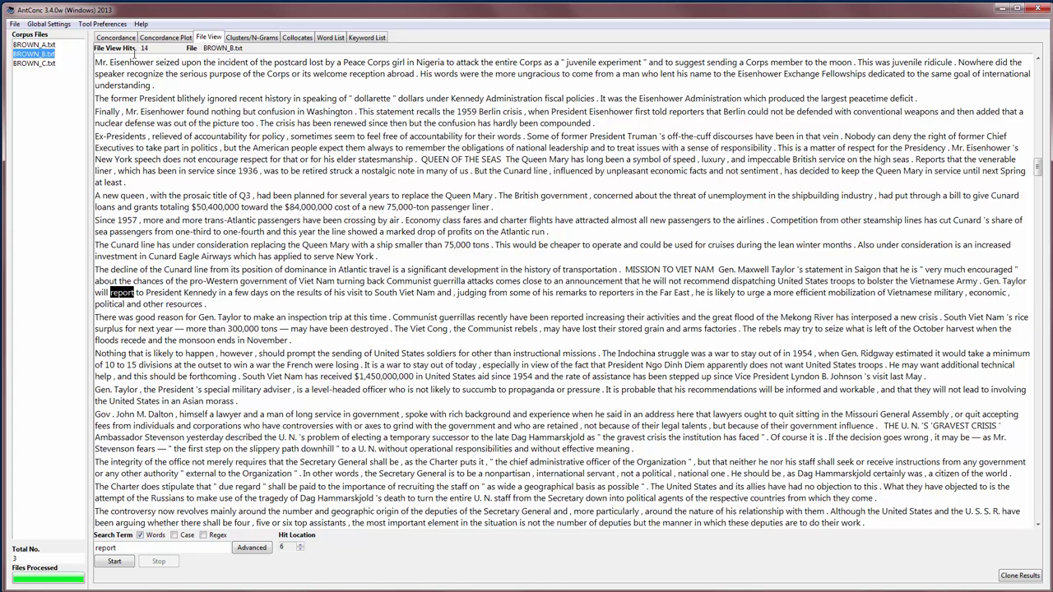
{"action": "left_click", "coordinate": [124, 39]}
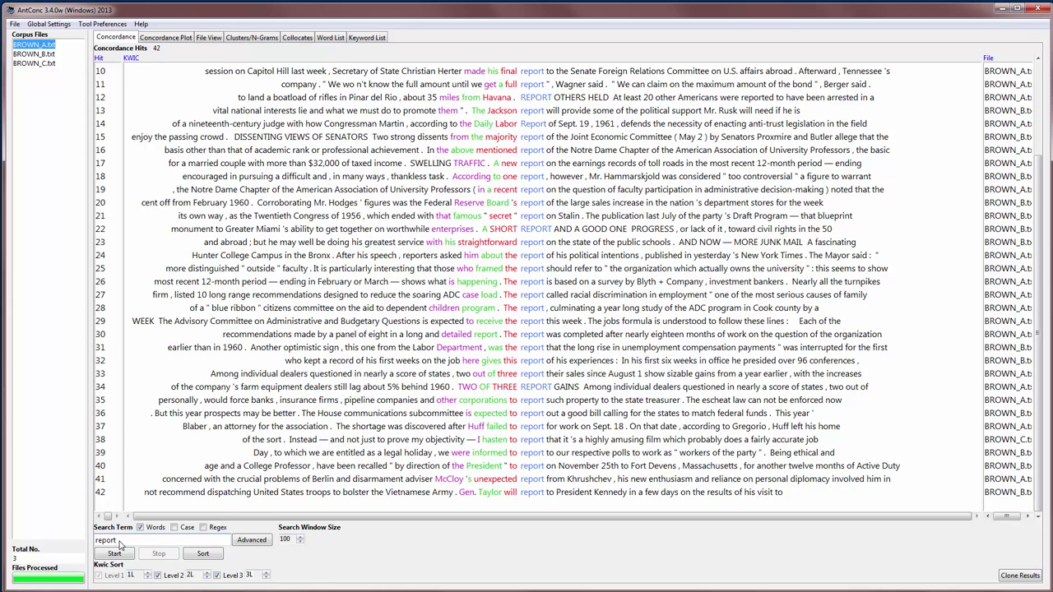
- Search 'reporting' (5 hits) and sort them by sort levels 1R, 2R and 3R
{"action": "type", "text": "ing"}
{"action": "key", "text": "Return"}
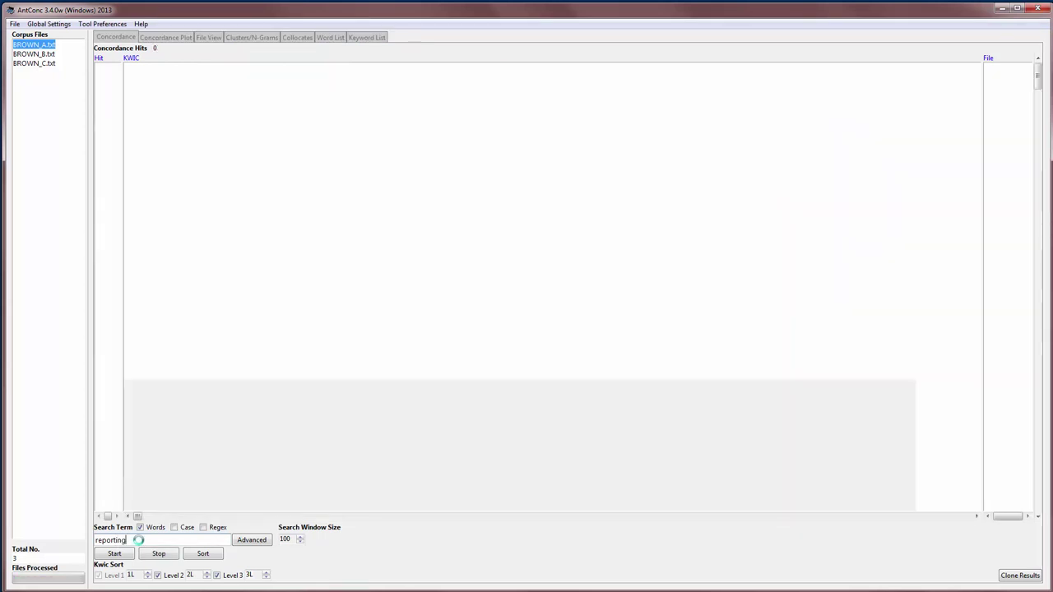
{"action": "left_click", "coordinate": [206, 555]}
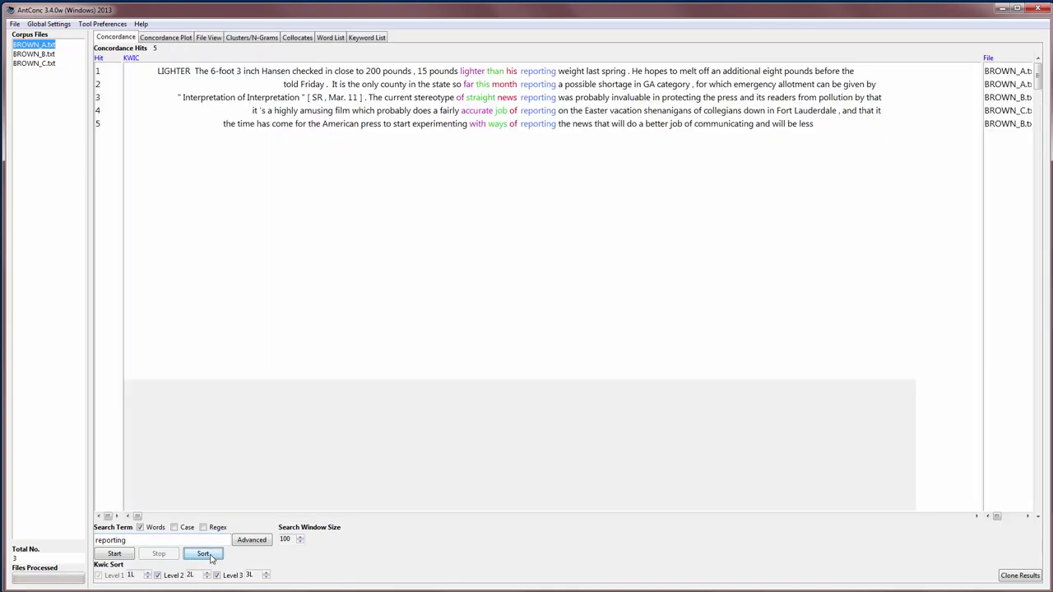
{"action": "double_click", "coordinate": [135, 575]}
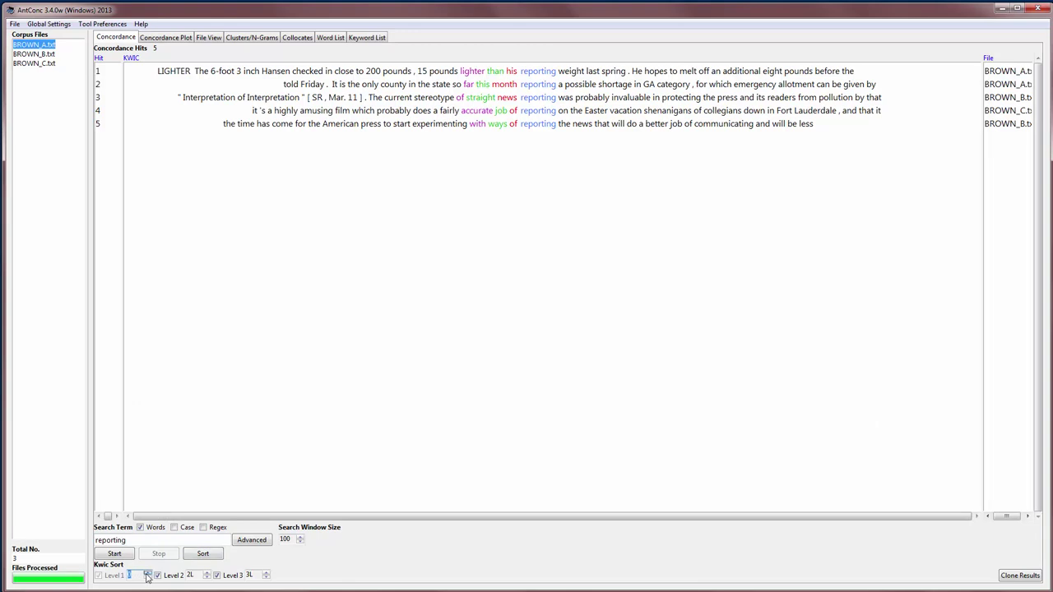
{"action": "double_click", "coordinate": [197, 576]}
{"action": "left_click", "coordinate": [206, 573]}
{"action": "left_click", "coordinate": [265, 575]}
{"action": "left_click", "coordinate": [265, 577]}
{"action": "left_click", "coordinate": [265, 574]}
{"action": "left_click", "coordinate": [203, 555]}
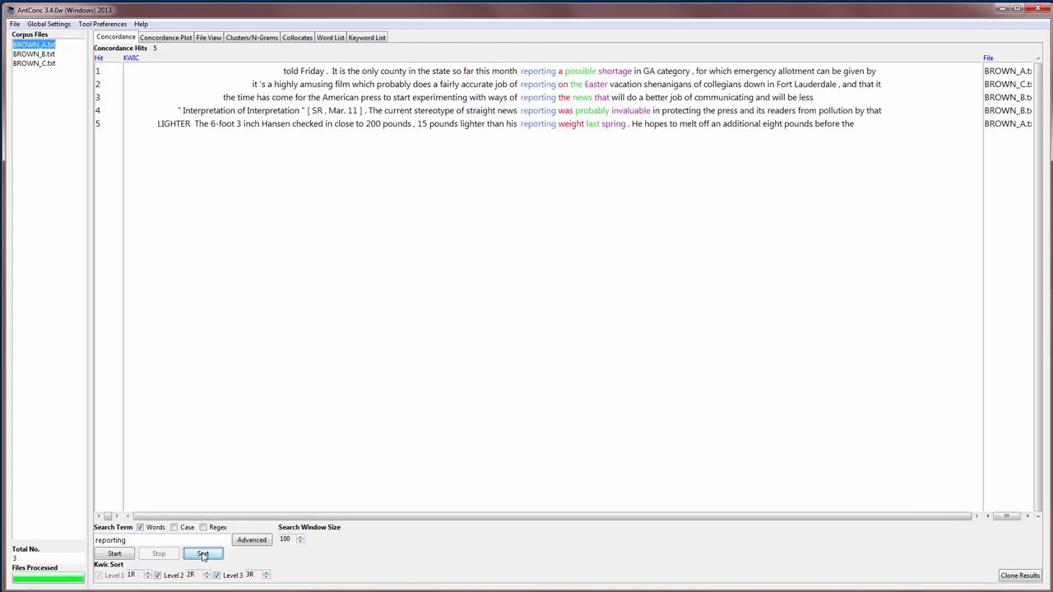
- Change the search term to 'reported', giving 46 hits
{"action": "left_click", "coordinate": [146, 542]}
{"action": "key", "text": "BackSpace"}
{"action": "type", "text": "ed"}
{"action": "key", "text": "Return"}
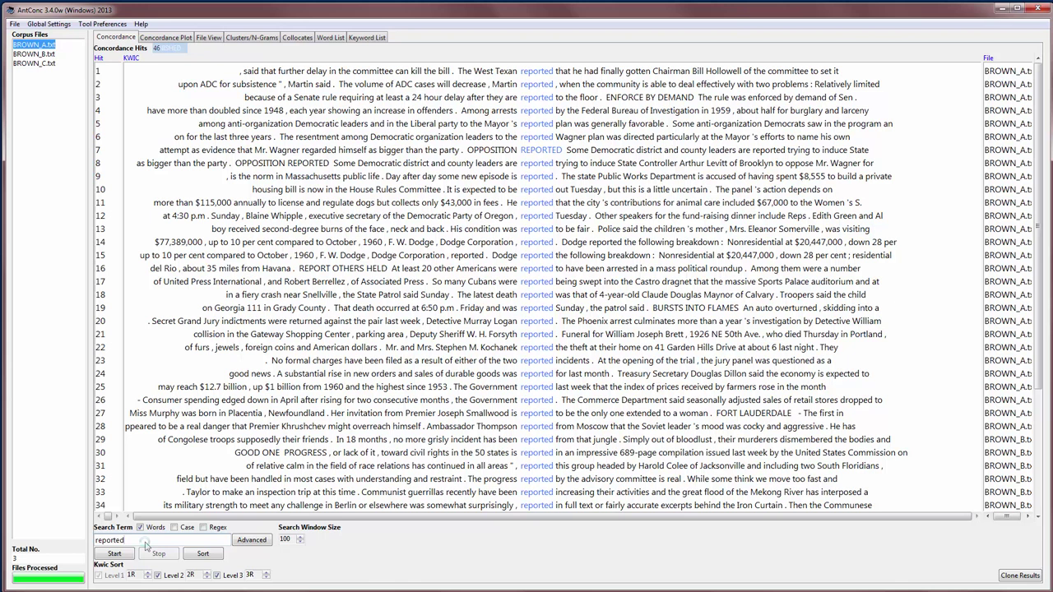
- Sort the 'reported' hits, then search 'report on' and sort its six hits
{"action": "left_click", "coordinate": [203, 555]}
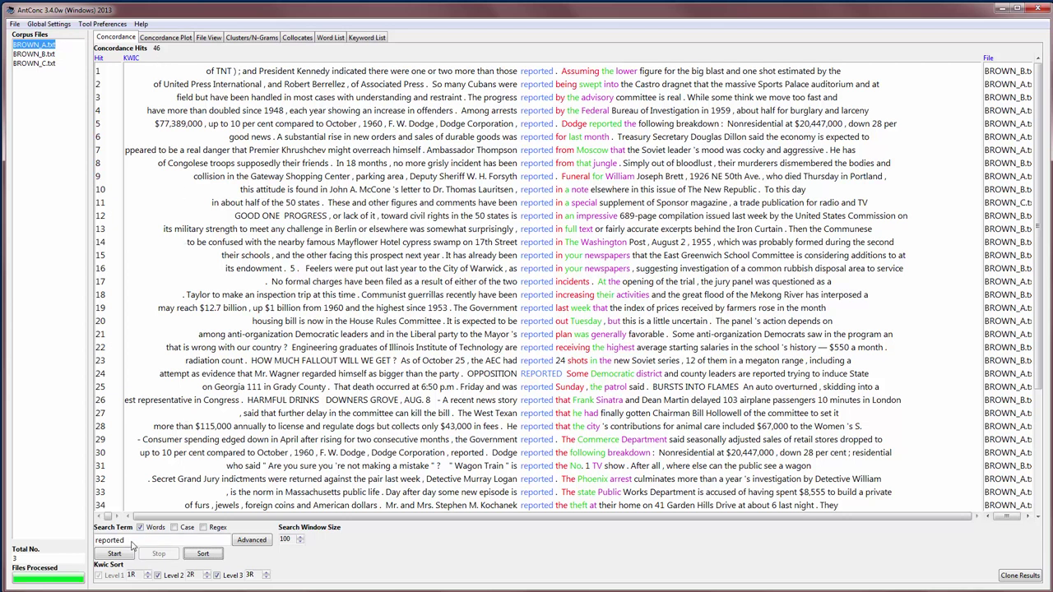
{"action": "key", "text": "BackSpace"}
{"action": "key", "text": "BackSpace"}
{"action": "type", "text": "on"}
{"action": "key", "text": "Return"}
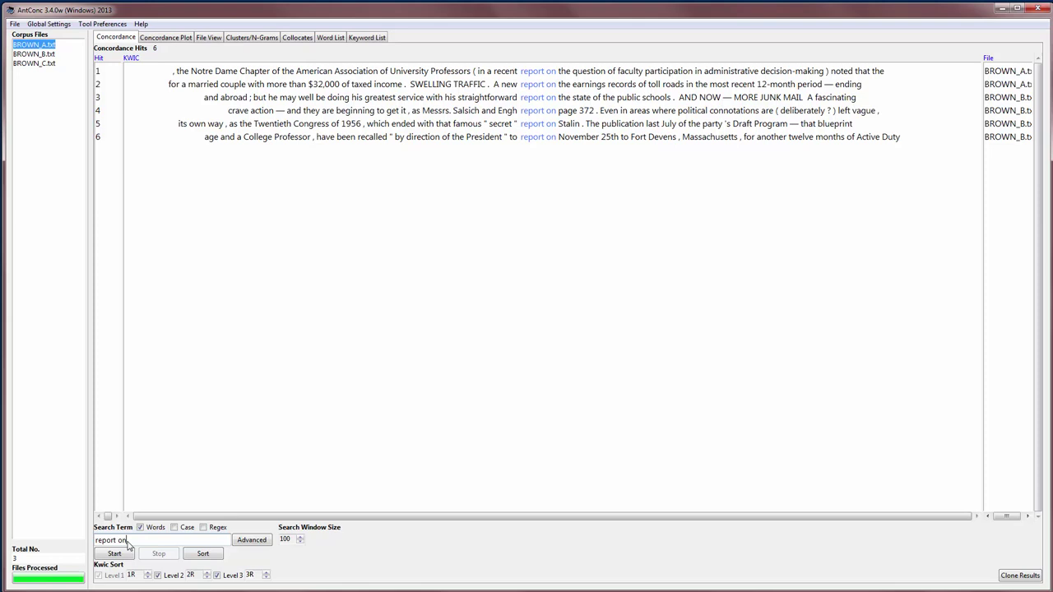
{"action": "left_click", "coordinate": [204, 555]}
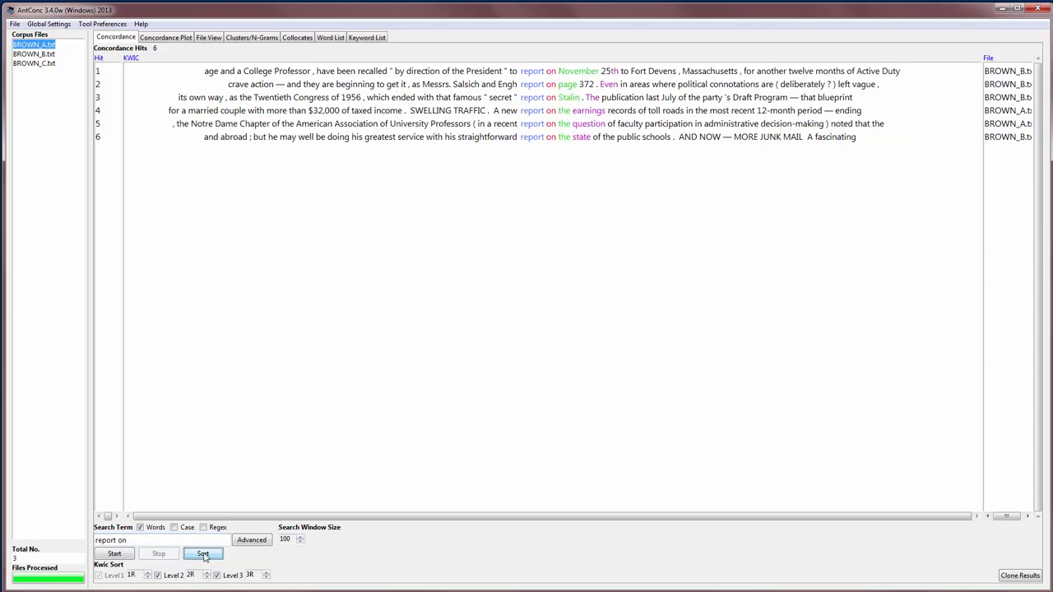
- Search the phrase 'to report' and sort its six hits by following words
{"action": "left_click", "coordinate": [126, 542]}
{"action": "key", "text": "BackSpace"}
{"action": "key", "text": "BackSpace"}
{"action": "key", "text": "BackSpace"}
{"action": "key", "text": "BackSpace"}
{"action": "key", "text": "BackSpace"}
{"action": "key", "text": "BackSpace"}
{"action": "key", "text": "BackSpace"}
{"action": "key", "text": "BackSpace"}
{"action": "key", "text": "BackSpace"}
{"action": "type", "text": "to report"}
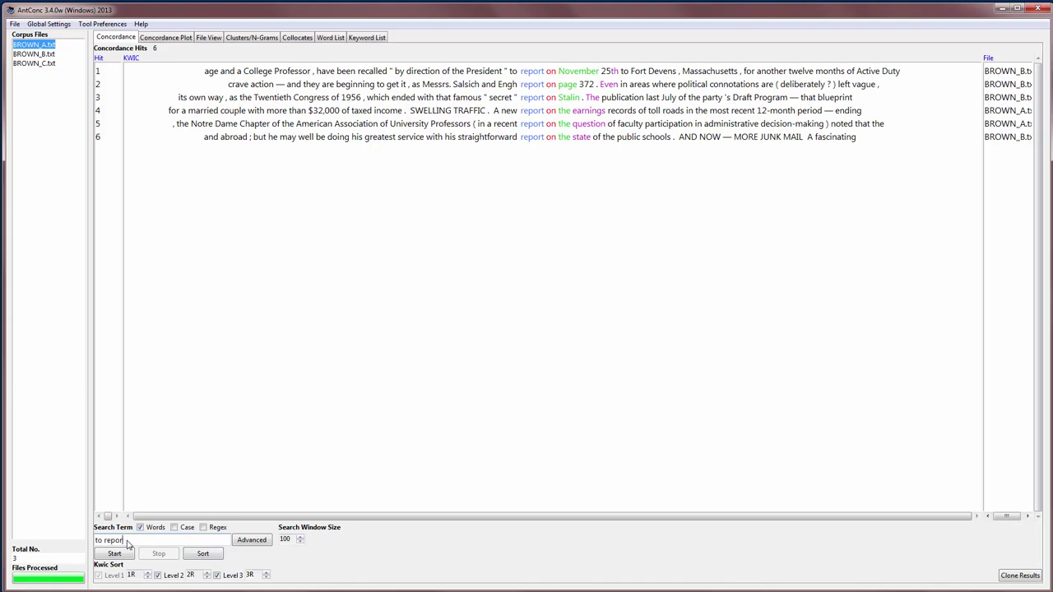
{"action": "left_click", "coordinate": [115, 553]}
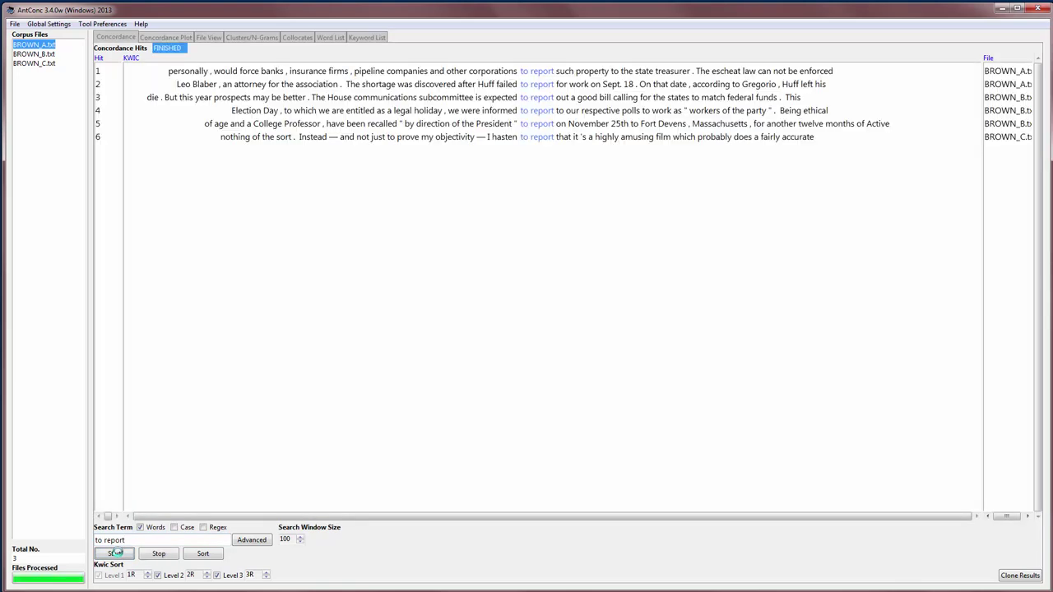
{"action": "left_click", "coordinate": [204, 554]}
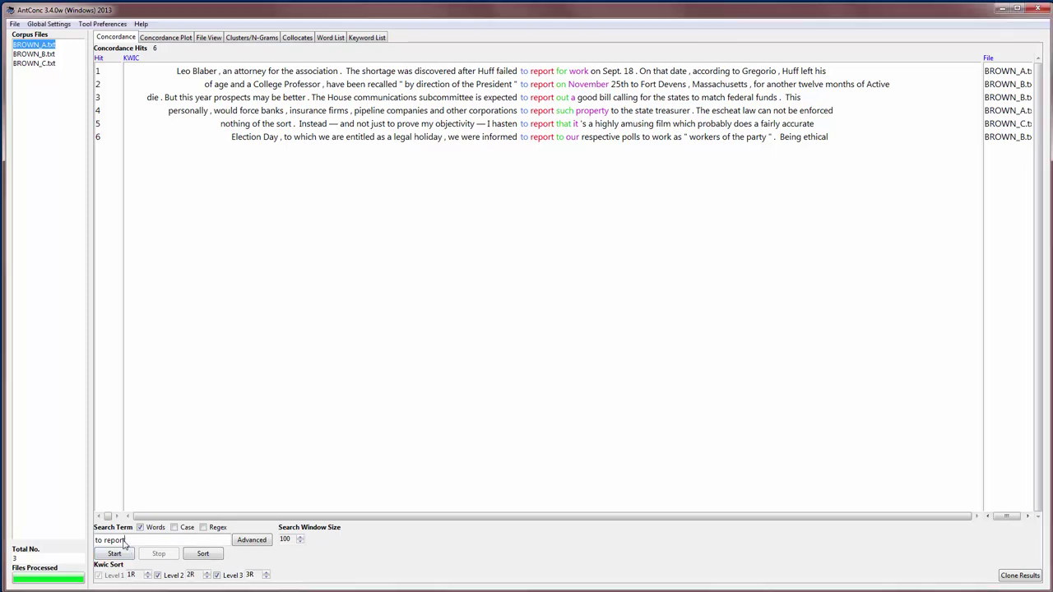
{"action": "left_click_drag", "start_coordinate": [127, 541], "coordinate": [93, 544]}
- Search the wildcard term 'report*', returning 135 hits for report, reports, reported, reporters and reporting
{"action": "type", "text": "rep"}
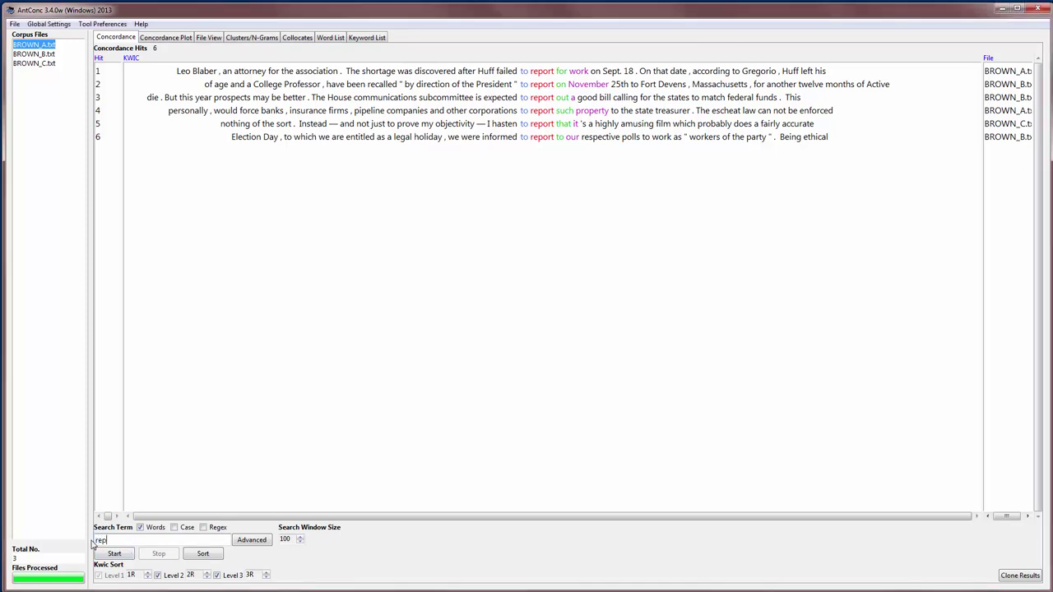
{"action": "type", "text": "ort*"}
{"action": "left_click", "coordinate": [114, 553]}
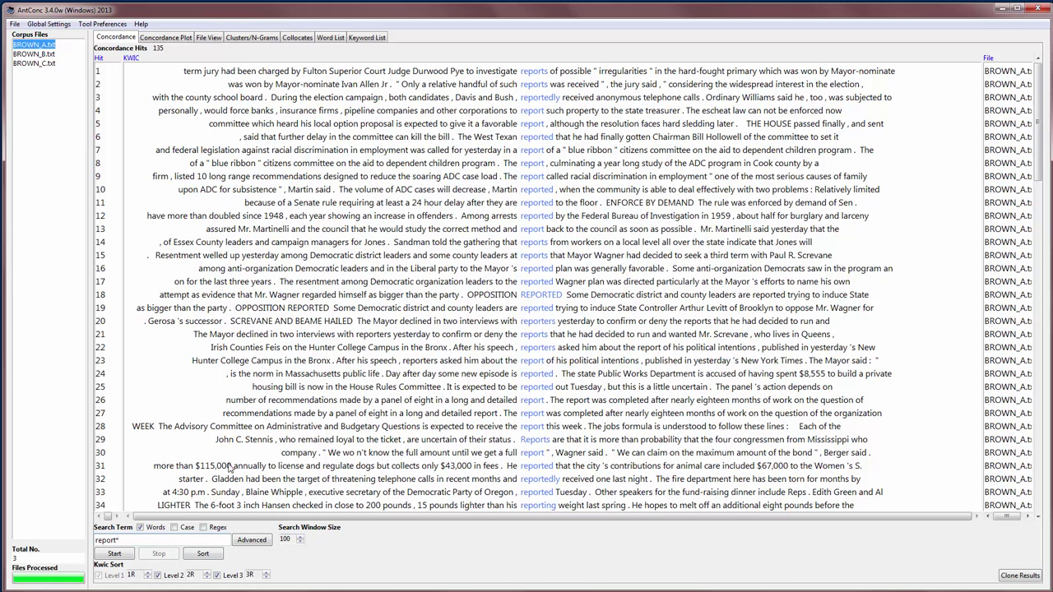
- Sort the 'report*' concordance by the hit word (0), then 1R and 2R
{"action": "left_click", "coordinate": [147, 578]}
{"action": "left_click", "coordinate": [206, 578]}
{"action": "double_click", "coordinate": [261, 575]}
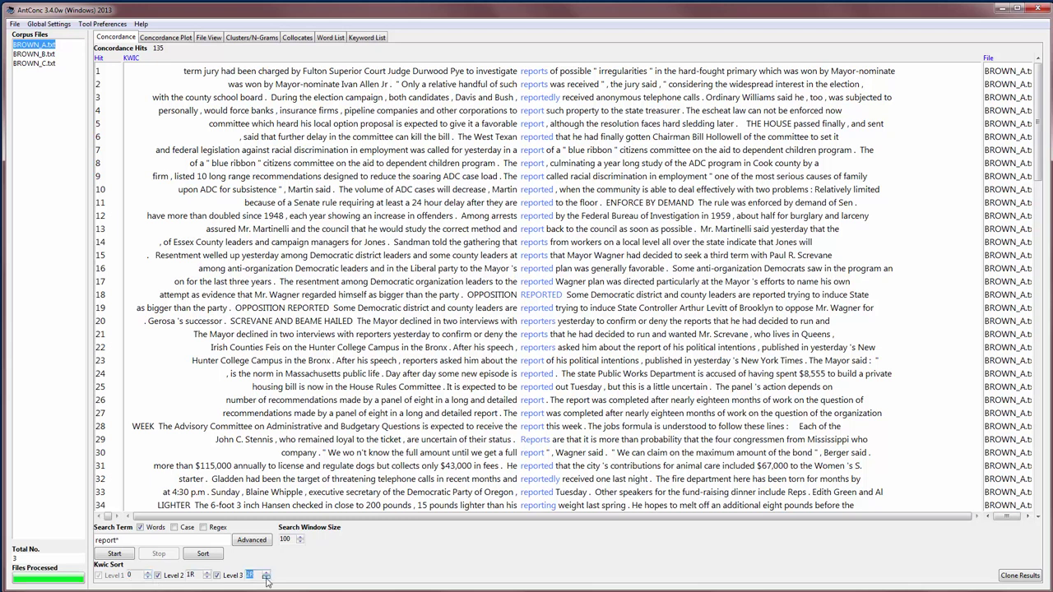
{"action": "type", "text": "2"}
{"action": "left_click", "coordinate": [203, 554]}
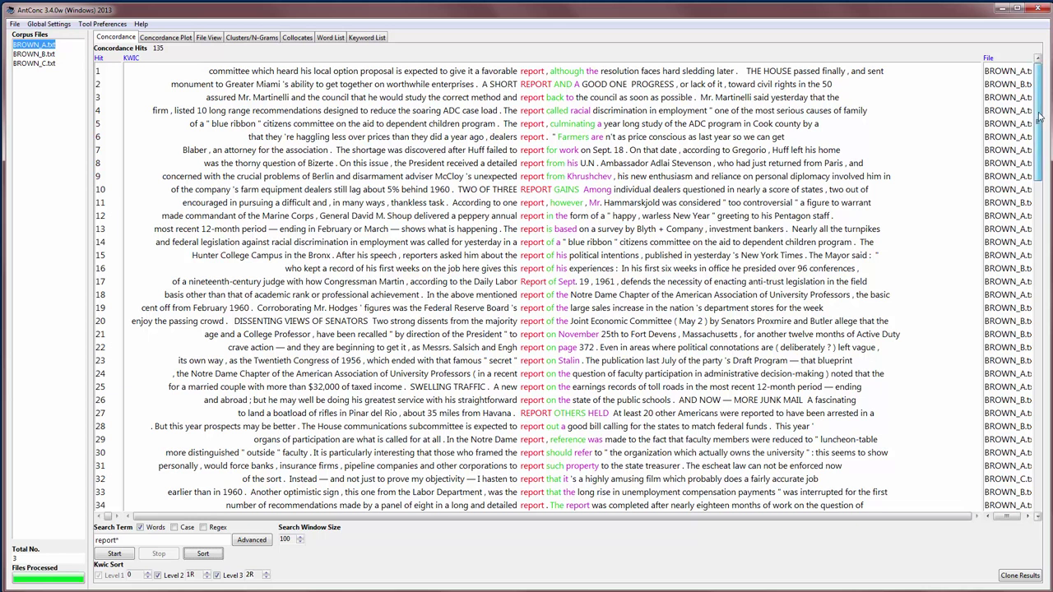
{"action": "left_click_drag", "start_coordinate": [1038, 116], "coordinate": [1020, 454]}
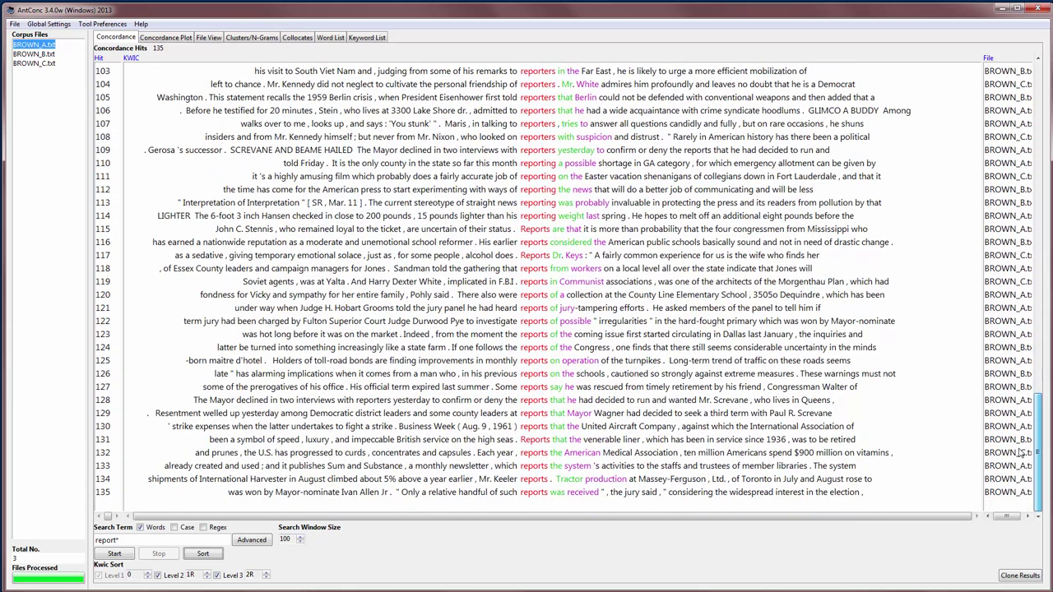
- Untick Words and remove the wildcard so the search term matches the string 'rep' inside words
{"action": "left_click", "coordinate": [143, 530]}
{"action": "left_click", "coordinate": [122, 540]}
{"action": "key", "text": "BackSpace"}
{"action": "key", "text": "BackSpace"}
{"action": "key", "text": "BackSpace"}
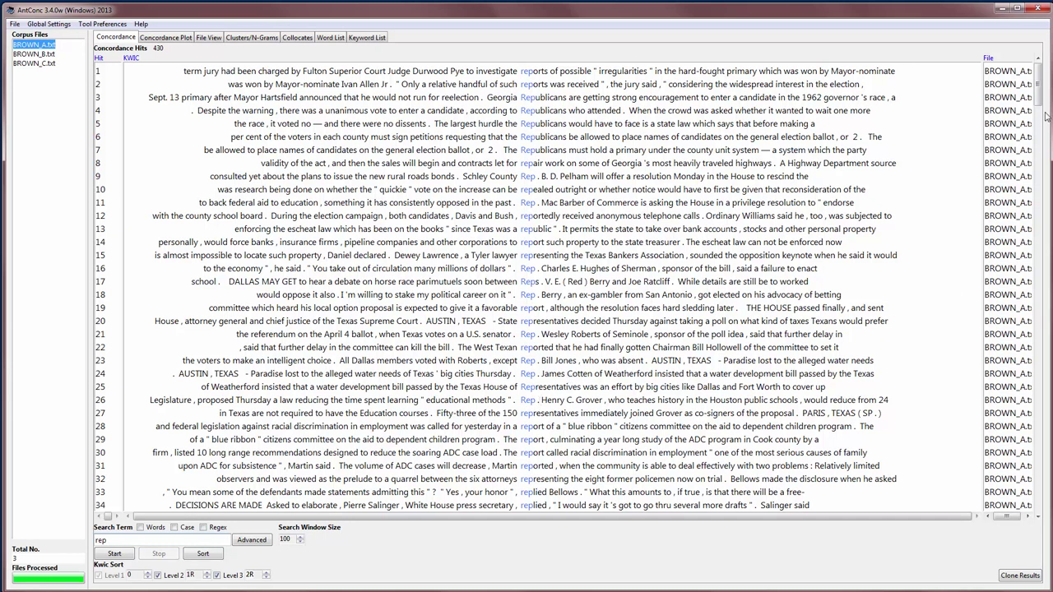
{"action": "mouse_move", "coordinate": [1038, 96]}
{"action": "left_mouse_down"}
{"action": "mouse_move", "coordinate": [1027, 244]}
{"action": "mouse_move", "coordinate": [1036, 92]}
{"action": "left_mouse_up"}
- Search for the partial string por and sort the 534 hits alphabetically by hit word
{"action": "double_click", "coordinate": [97, 540]}
{"action": "key", "text": "BackSpace"}
{"action": "type", "text": "por"}
{"action": "left_click", "coordinate": [113, 553]}
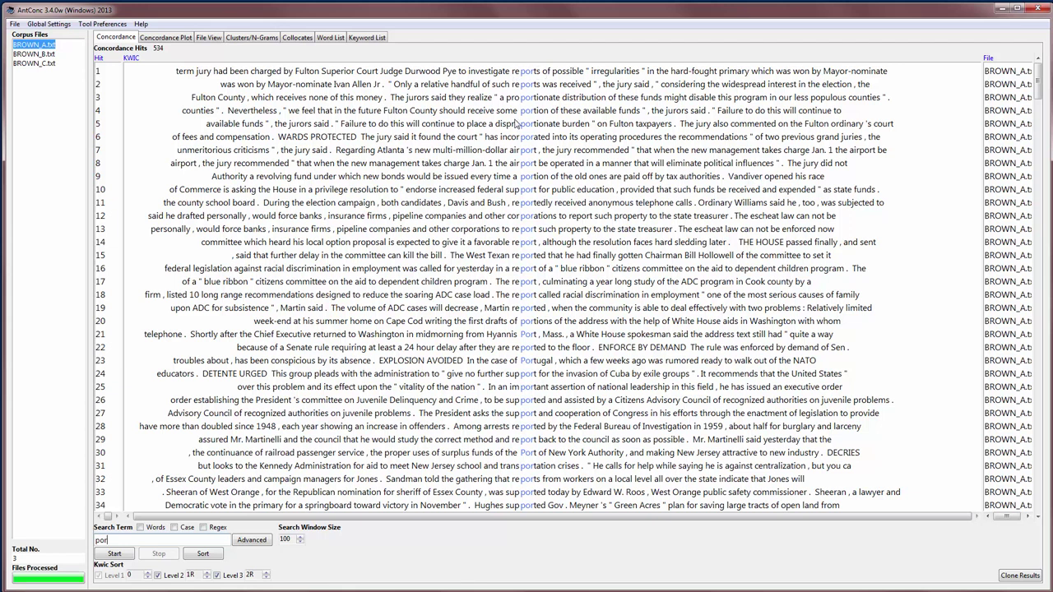
{"action": "left_click", "coordinate": [218, 557]}
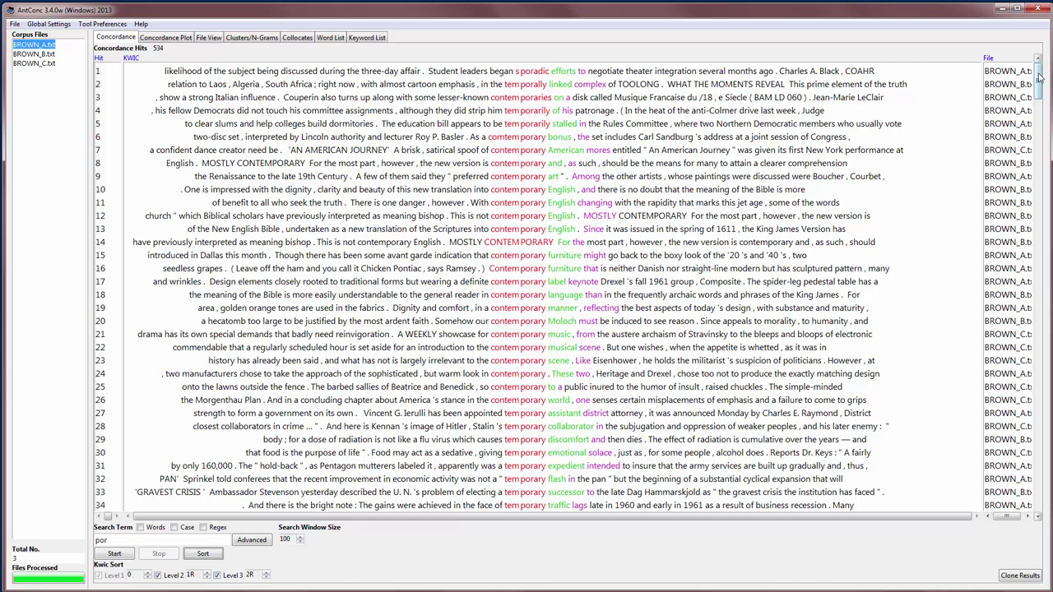
{"action": "left_click_drag", "start_coordinate": [1039, 77], "coordinate": [1039, 167]}
{"action": "left_click_drag", "start_coordinate": [111, 537], "coordinate": [88, 546]}
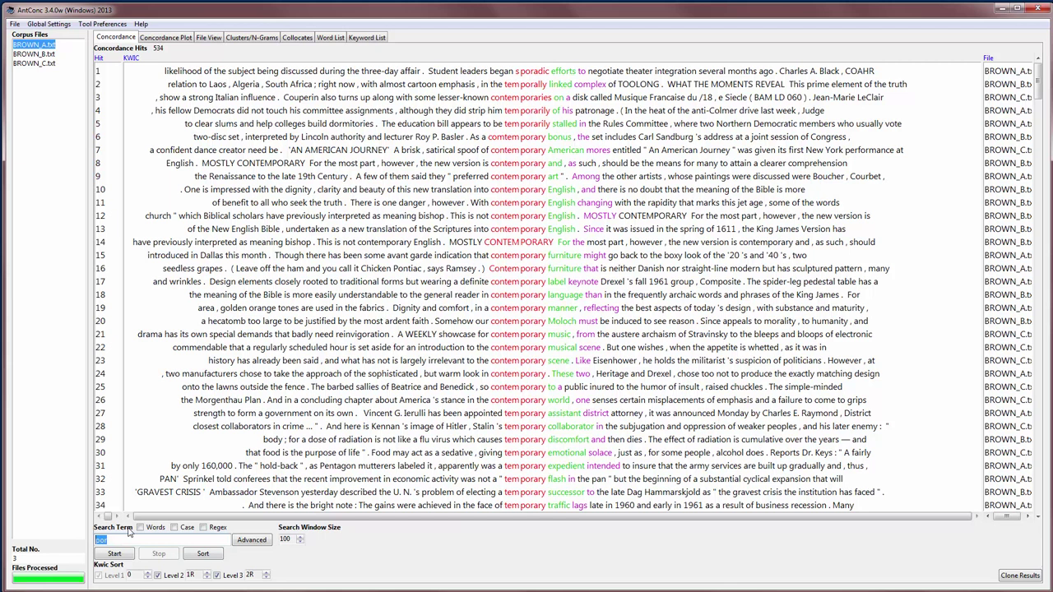
- Search report as a whole word, then rerun it with Case sensitivity ticked
{"action": "type", "text": "report"}
{"action": "left_click", "coordinate": [141, 527]}
{"action": "left_click", "coordinate": [115, 555]}
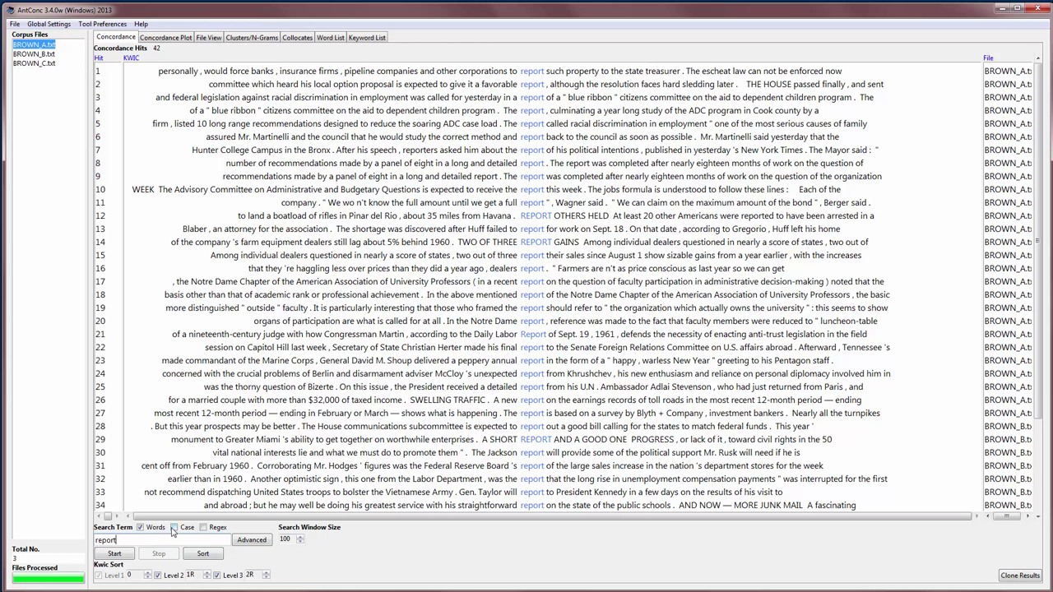
{"action": "left_click", "coordinate": [174, 527]}
{"action": "left_click", "coordinate": [113, 554]}
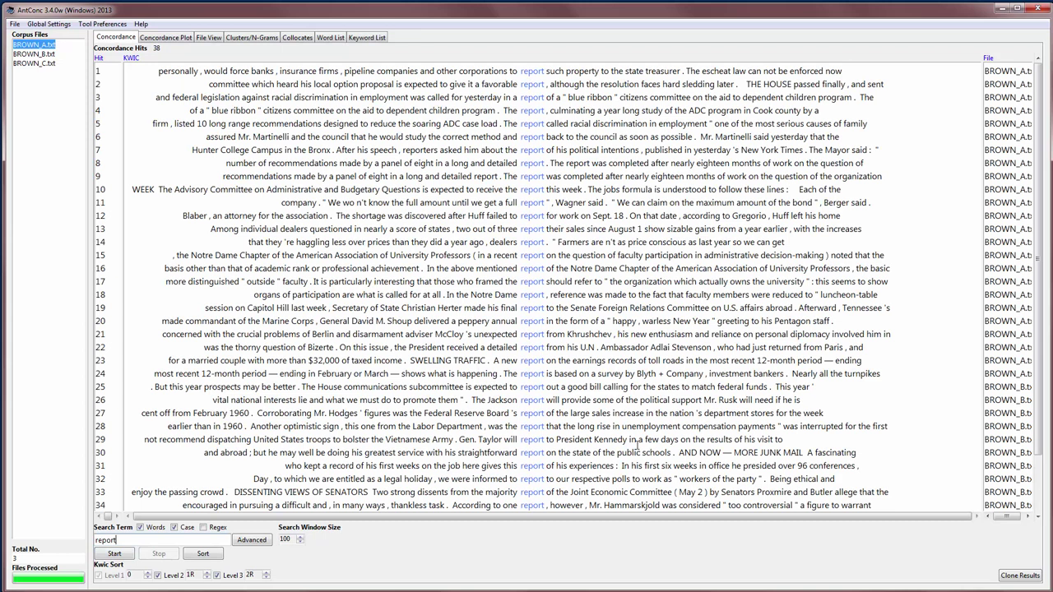
{"action": "scroll", "coordinate": [1043, 158], "scroll_direction": "down", "scroll_amount": 1}
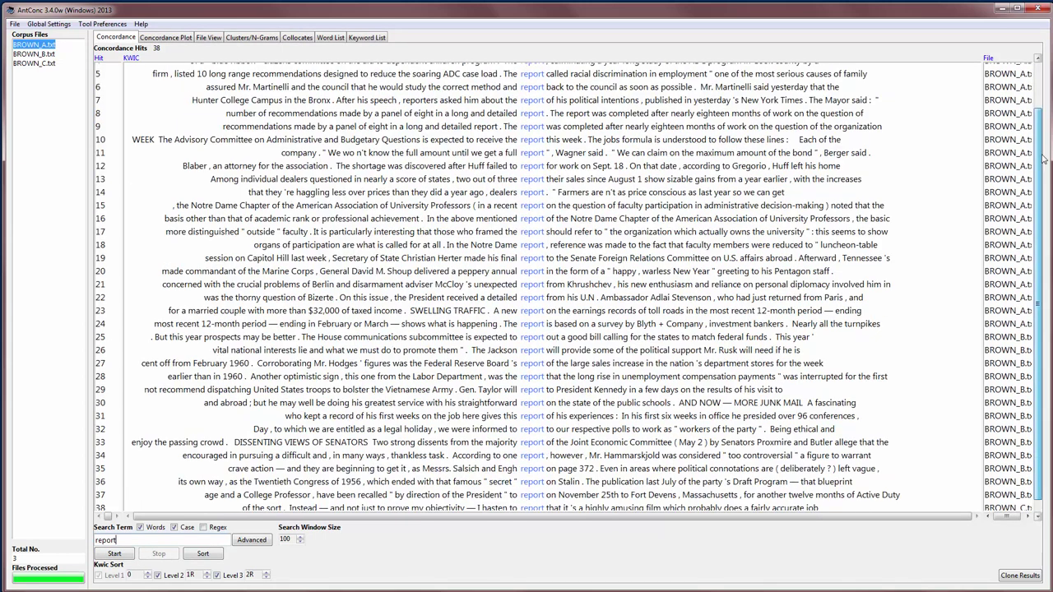
{"action": "scroll", "coordinate": [1042, 157], "scroll_direction": "up", "scroll_amount": 1}
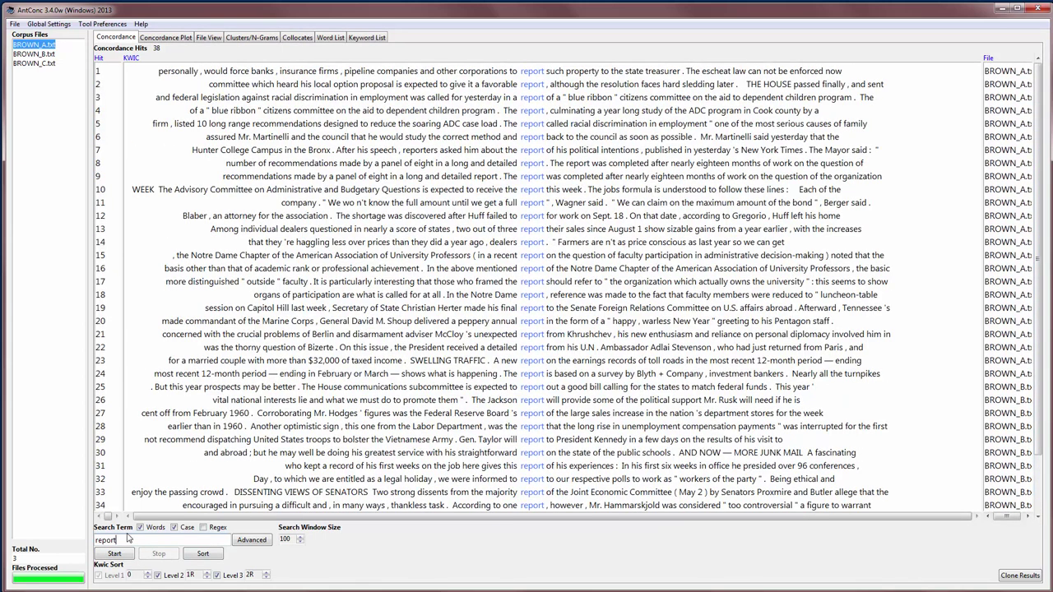
- Repeat the case-sensitive search for Report, then for REPORT
{"action": "key", "text": "Home"}
{"action": "key", "text": "shift+Right"}
{"action": "type", "text": "R"}
{"action": "left_click", "coordinate": [114, 553]}
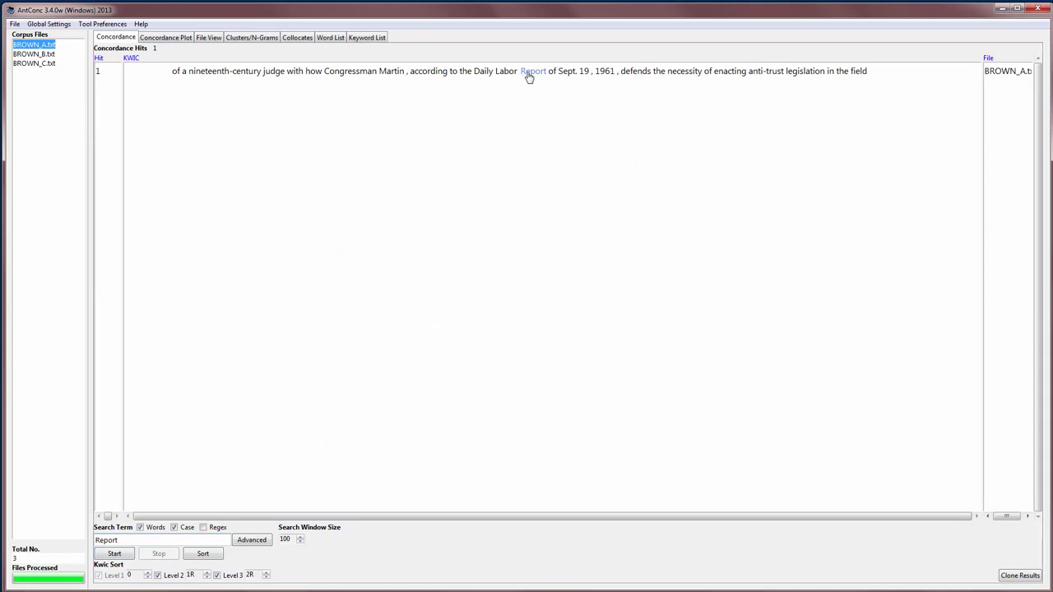
{"action": "left_click", "coordinate": [120, 542]}
{"action": "type", "text": "EPORT"}
{"action": "left_click", "coordinate": [115, 553]}
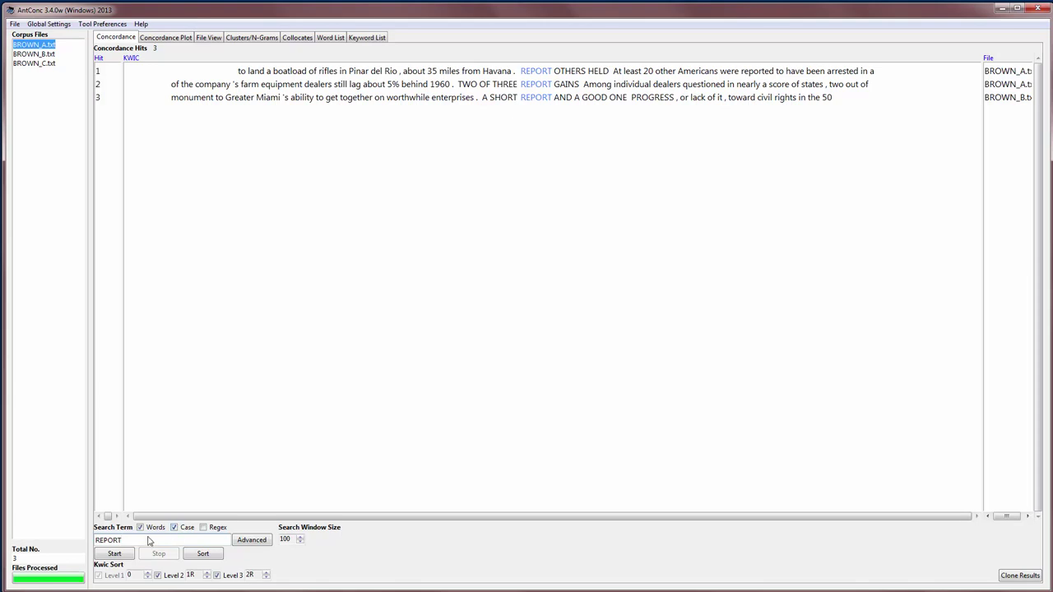
- Untick Case to get the 42 whole-word report hits, then retype report as the term
{"action": "left_click", "coordinate": [174, 528]}
{"action": "left_click", "coordinate": [115, 554]}
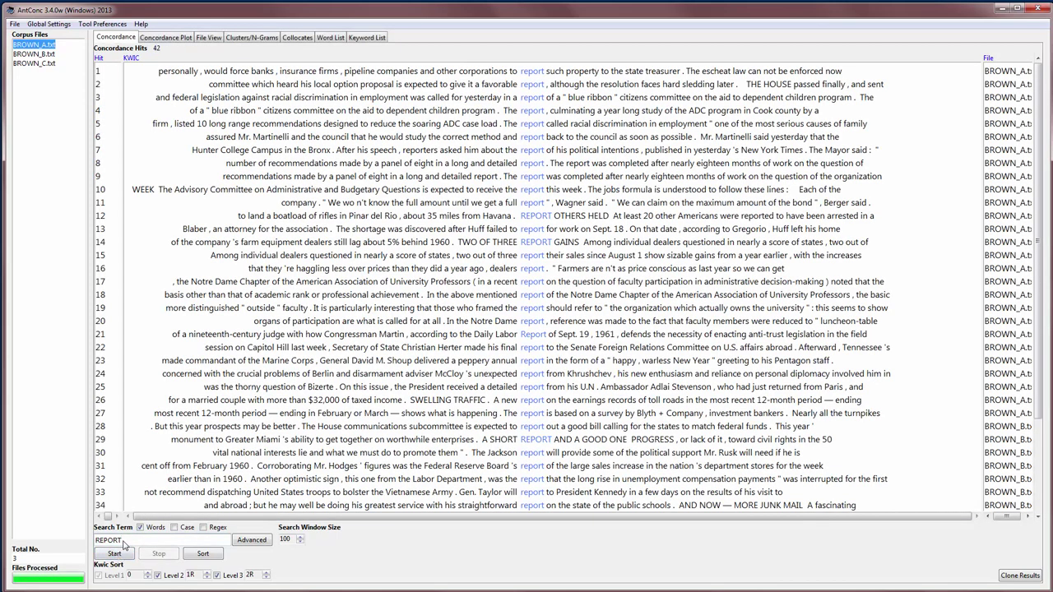
{"action": "key", "text": "BackSpace"}
{"action": "key", "text": "BackSpace"}
{"action": "key", "text": "BackSpace"}
{"action": "key", "text": "BackSpace"}
{"action": "key", "text": "BackSpace"}
{"action": "type", "text": "report"}
- With Regex on, search \br[a-z]+?t\b and sort the 382 hits alphabetically
{"action": "left_click", "coordinate": [202, 528]}
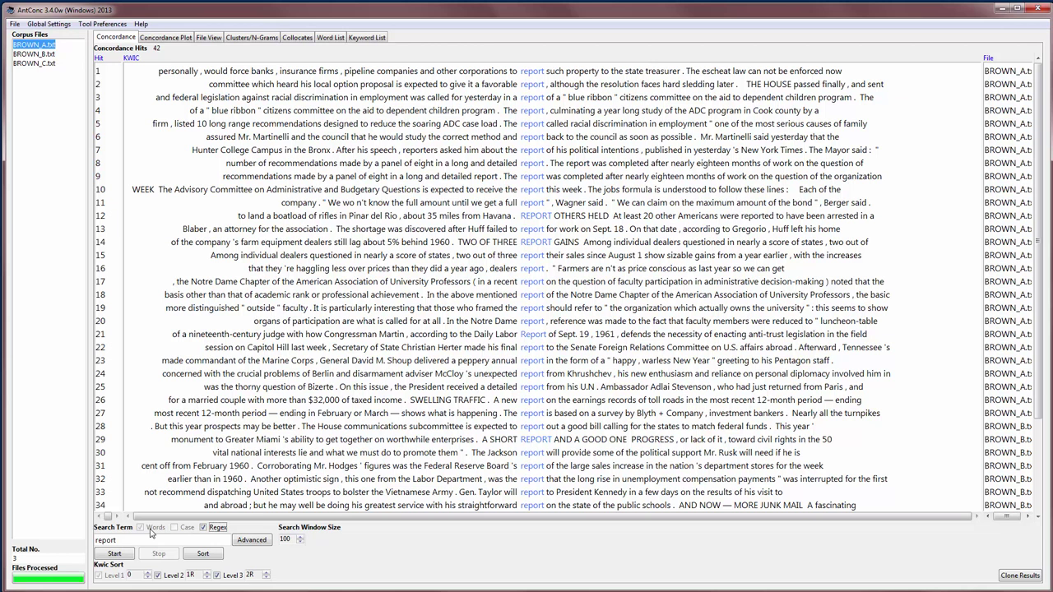
{"action": "left_click", "coordinate": [125, 543]}
{"action": "key", "text": "BackSpace"}
{"action": "key", "text": "BackSpace"}
{"action": "key", "text": "BackSpace"}
{"action": "key", "text": "BackSpace"}
{"action": "key", "text": "BackSpace"}
{"action": "key", "text": "BackSpace"}
{"action": "type", "text": "\\b"}
{"action": "key", "text": "BackSpace"}
{"action": "type", "text": "r[a-"}
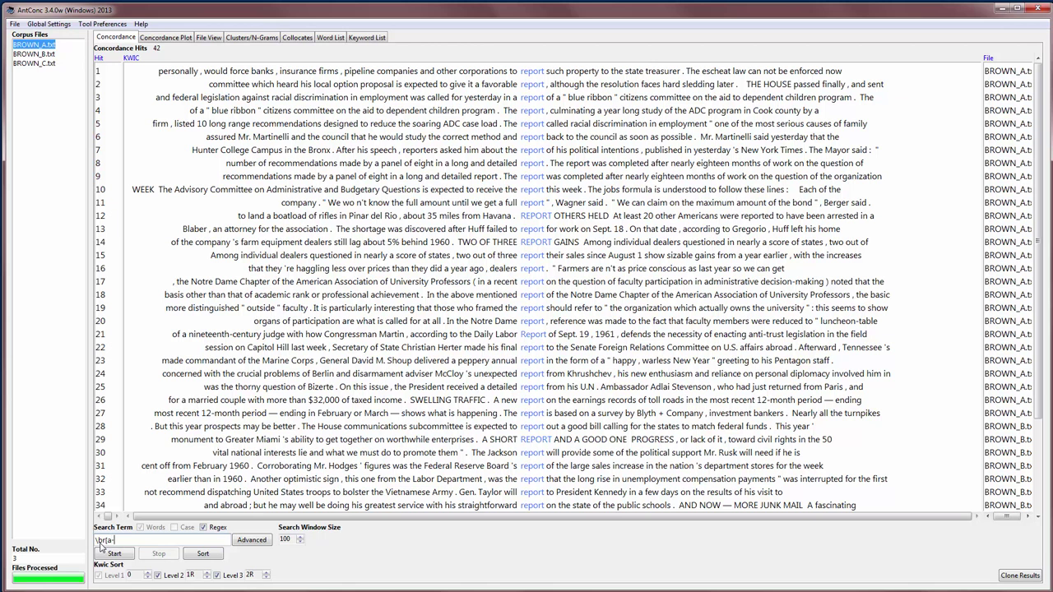
{"action": "type", "text": "z]"}
{"action": "type", "text": "+"}
{"action": "type", "text": "\b"}
{"action": "left_click", "coordinate": [114, 553]}
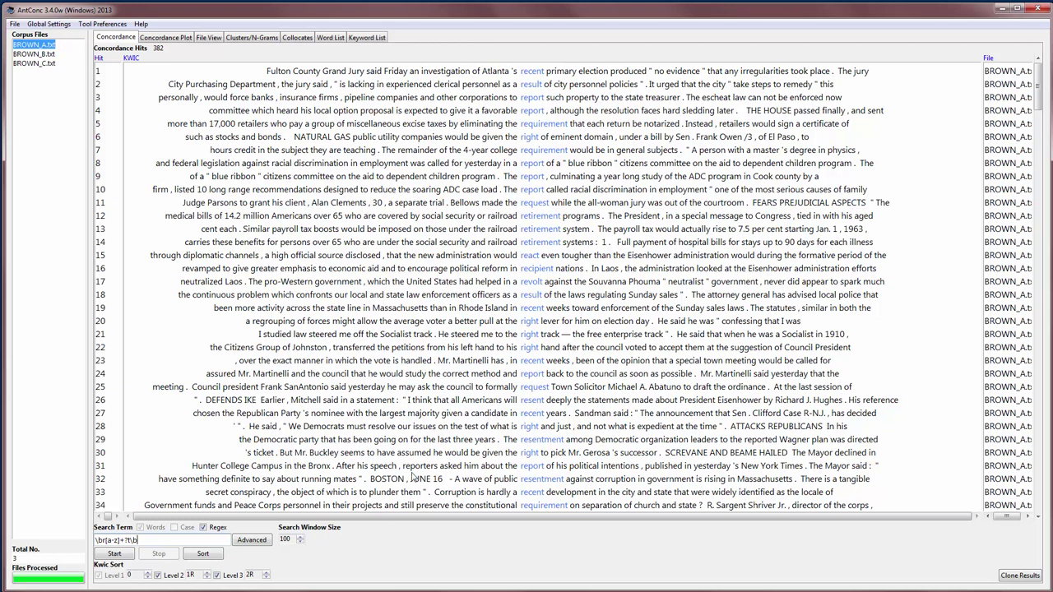
{"action": "left_click", "coordinate": [203, 557]}
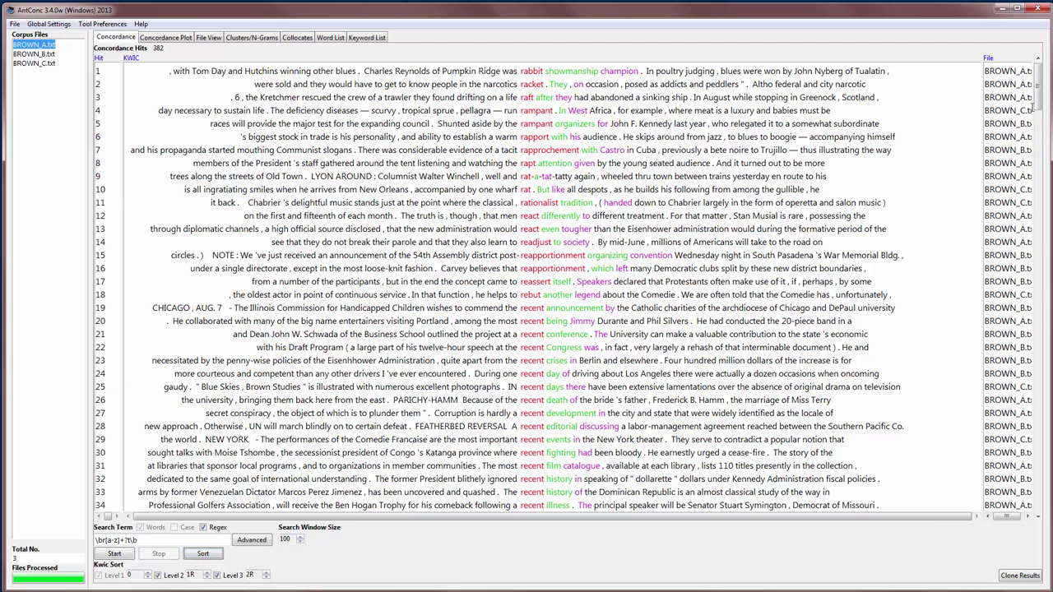
{"action": "mouse_move", "coordinate": [1041, 91]}
{"action": "left_mouse_down"}
{"action": "mouse_move", "coordinate": [1039, 162]}
{"action": "mouse_move", "coordinate": [1038, 85]}
{"action": "left_mouse_up"}
- Turn Regex off and search report as a whole word
{"action": "left_click_drag", "start_coordinate": [152, 540], "coordinate": [72, 540]}
{"action": "type", "text": "report"}
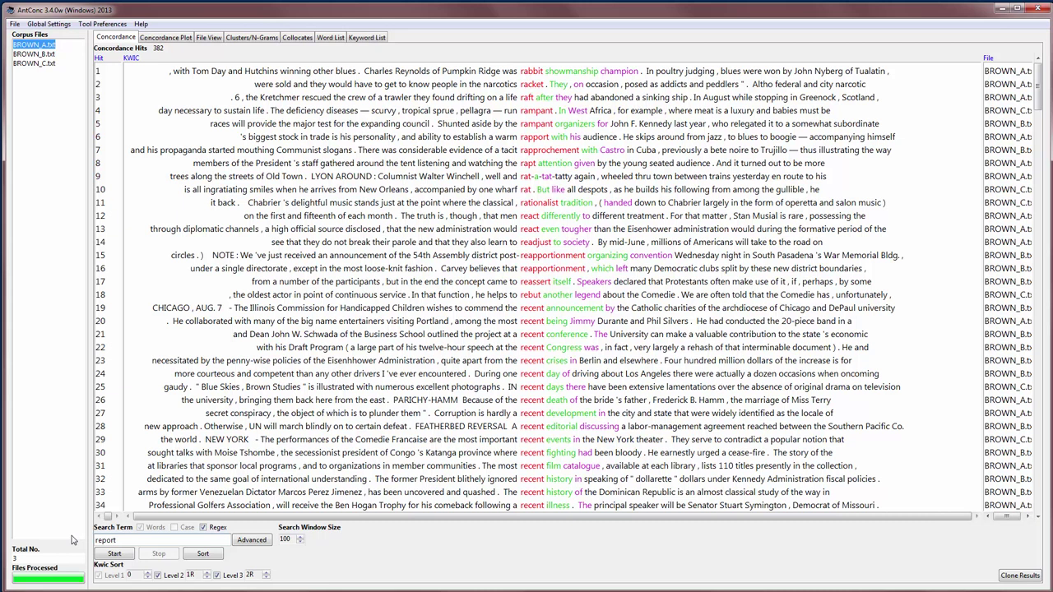
{"action": "left_click", "coordinate": [203, 527]}
{"action": "left_click", "coordinate": [139, 527]}
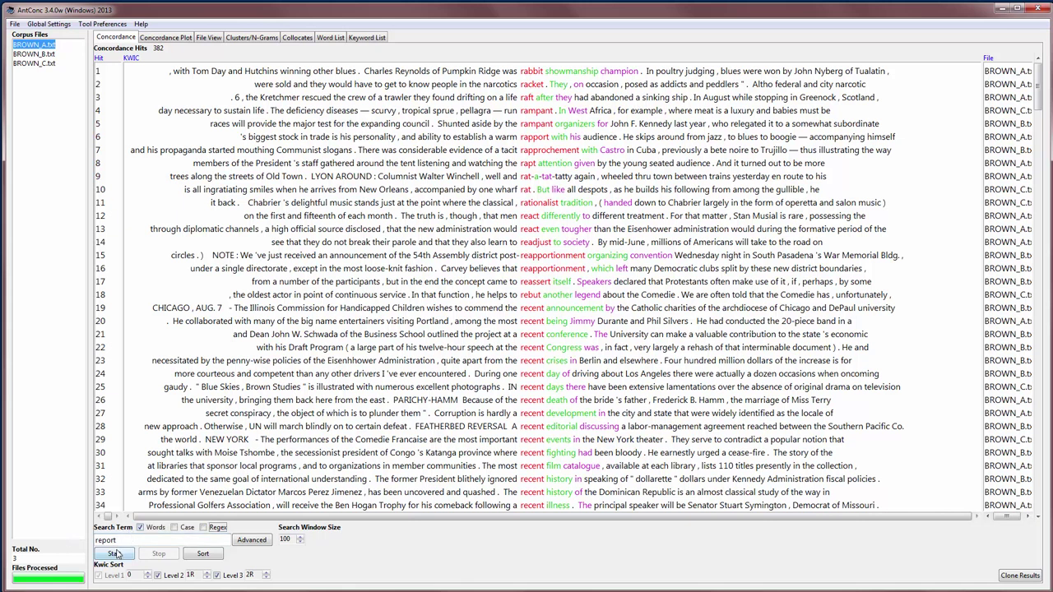
{"action": "left_click", "coordinate": [114, 553]}
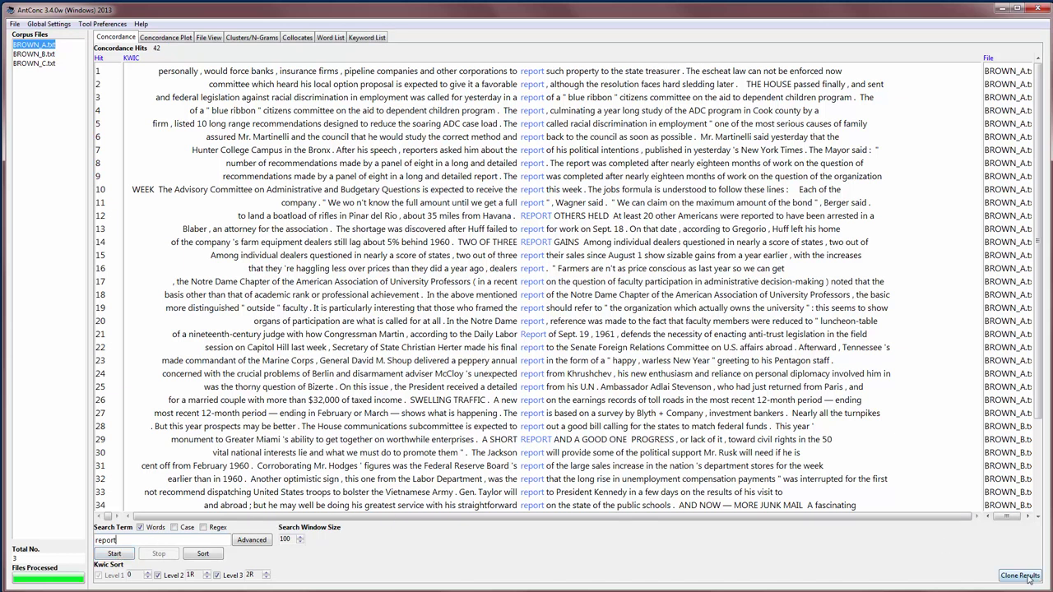
- Clone the 42 report hits into a new window, then move and widen it
{"action": "left_click", "coordinate": [1019, 575]}
{"action": "mouse_move", "coordinate": [461, 258]}
{"action": "left_mouse_down"}
{"action": "mouse_move", "coordinate": [714, 219]}
{"action": "mouse_move", "coordinate": [794, 220]}
{"action": "left_mouse_up"}
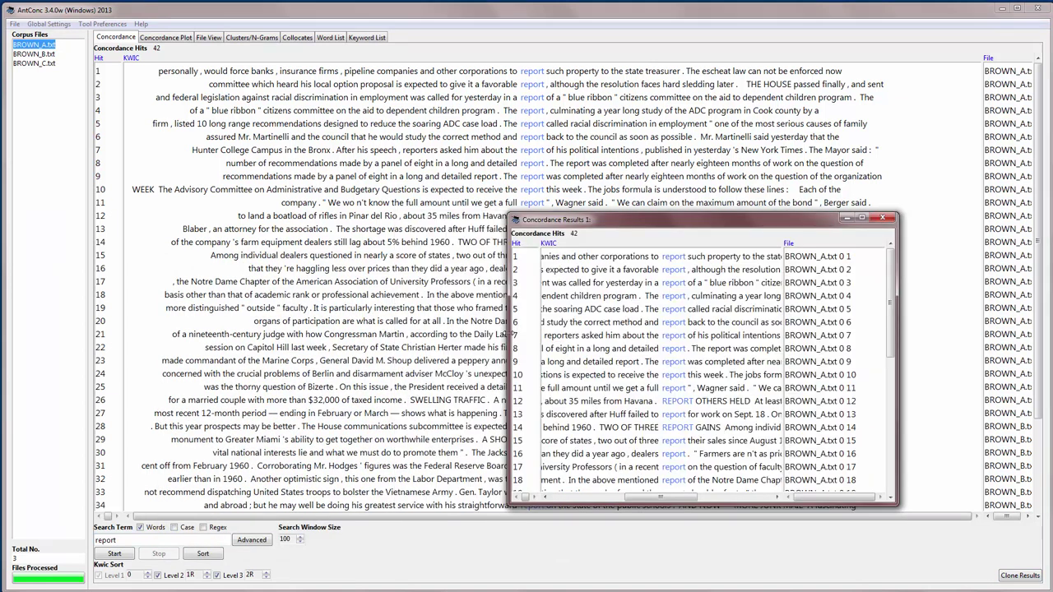
{"action": "left_click_drag", "start_coordinate": [467, 333], "coordinate": [426, 333]}
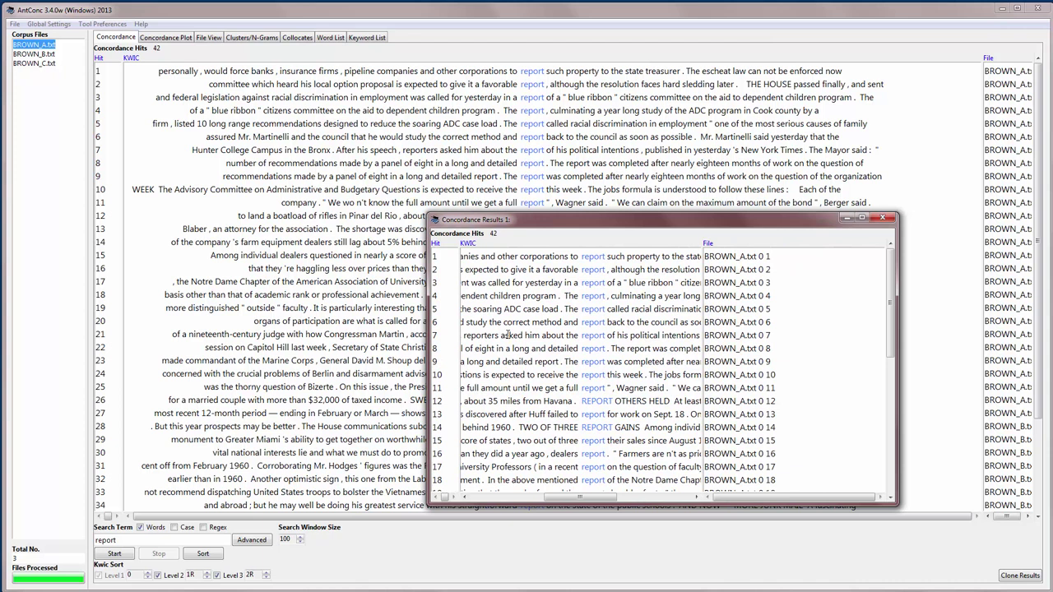
{"action": "left_click_drag", "start_coordinate": [703, 354], "coordinate": [821, 360]}
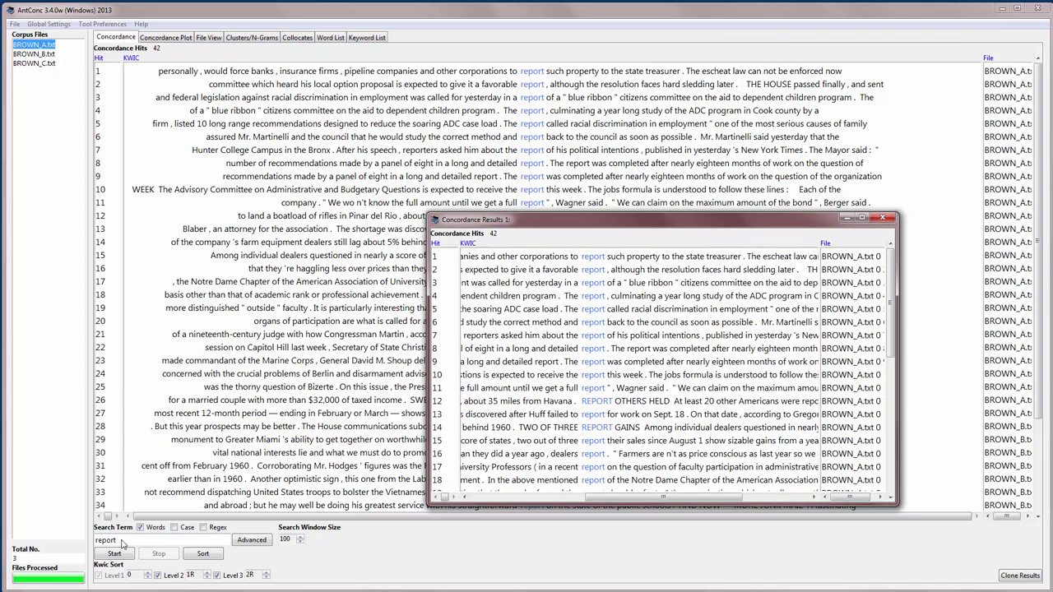
- Search reported and clone its 46 hits into a second window at the upper left
{"action": "left_click", "coordinate": [121, 541]}
{"action": "type", "text": "ed"}
{"action": "key", "text": "Return"}
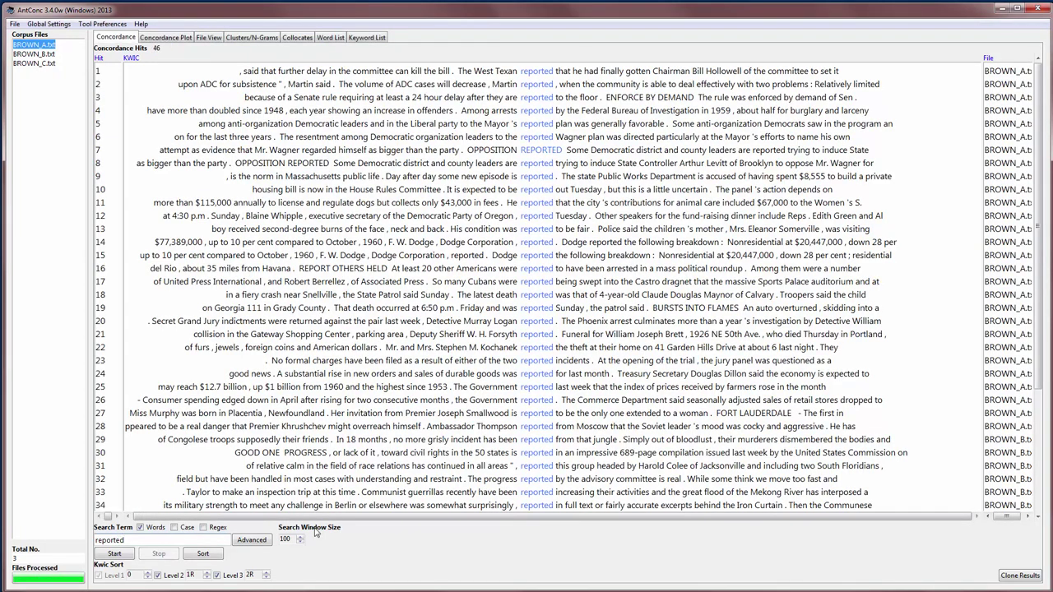
{"action": "left_click", "coordinate": [1017, 574]}
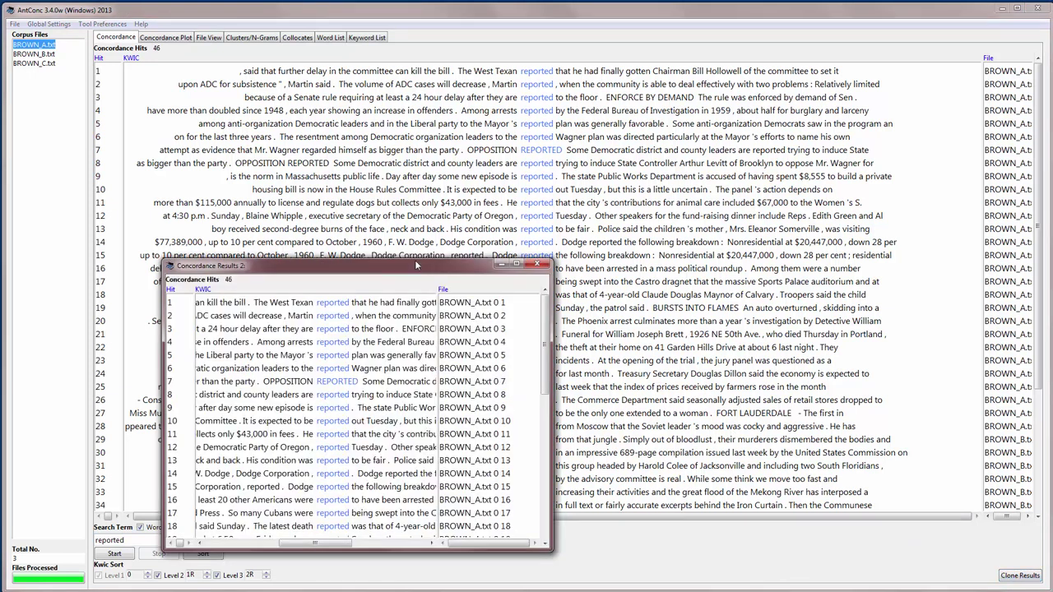
{"action": "left_click_drag", "start_coordinate": [415, 264], "coordinate": [370, 109]}
- Bring the report results copy to the front and close it
{"action": "key", "text": "alt+Tab"}
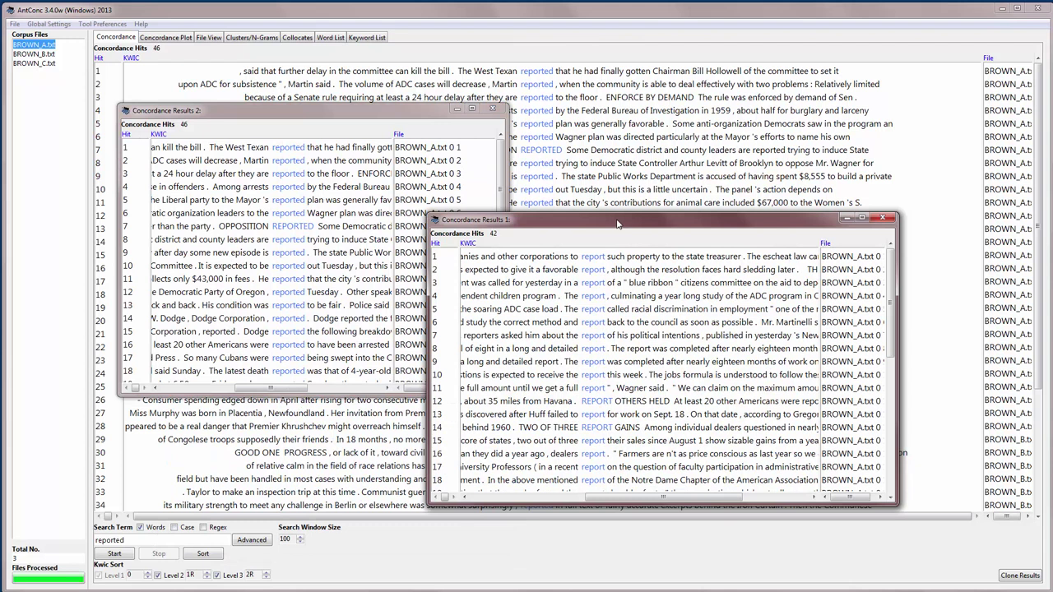
{"action": "left_click_drag", "start_coordinate": [617, 224], "coordinate": [714, 123]}
{"action": "scroll", "coordinate": [993, 255], "scroll_direction": "down", "scroll_amount": 1}
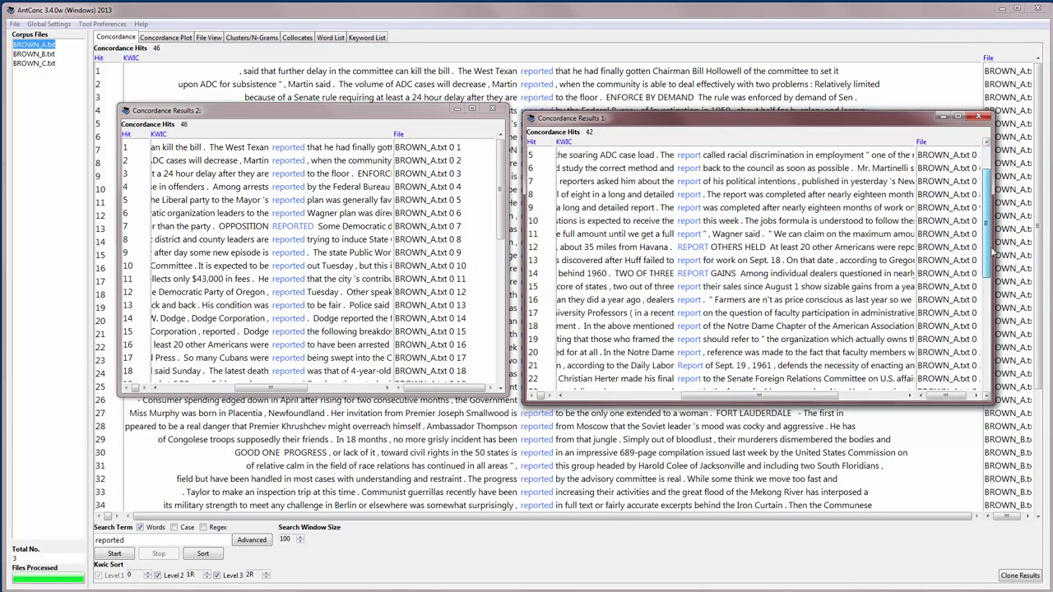
{"action": "scroll", "coordinate": [993, 255], "scroll_direction": "up", "scroll_amount": 2}
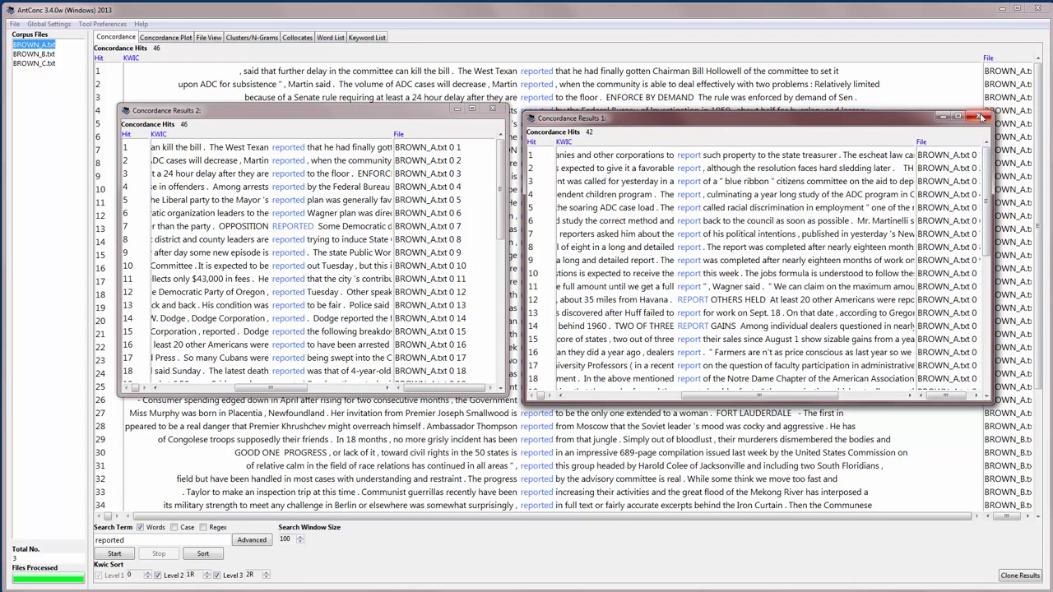
{"action": "left_click", "coordinate": [980, 118]}
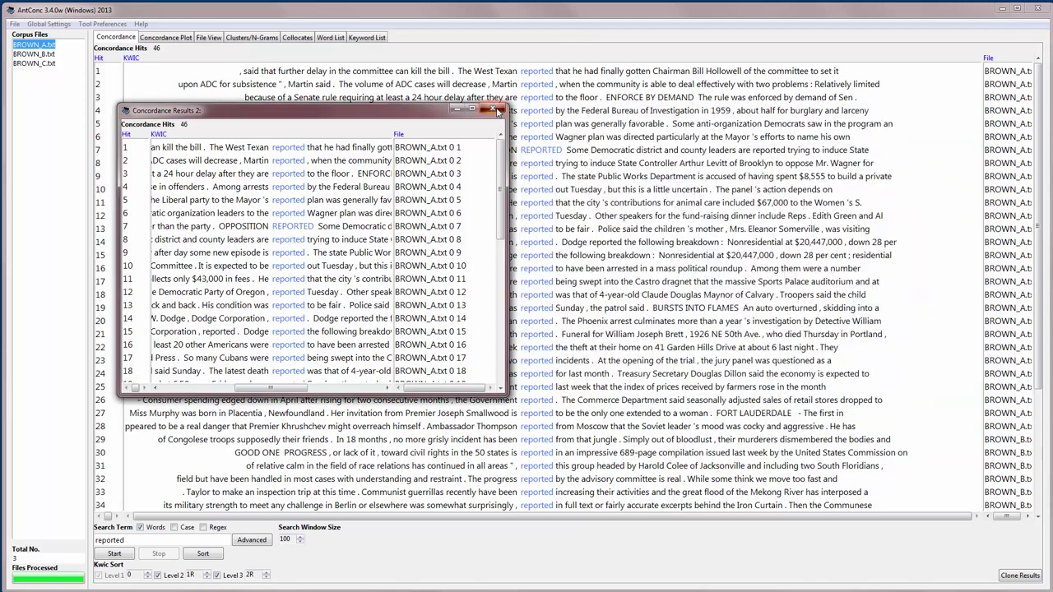
- Close the Concordance Results 2 window of reported hits
{"action": "left_click", "coordinate": [496, 110]}
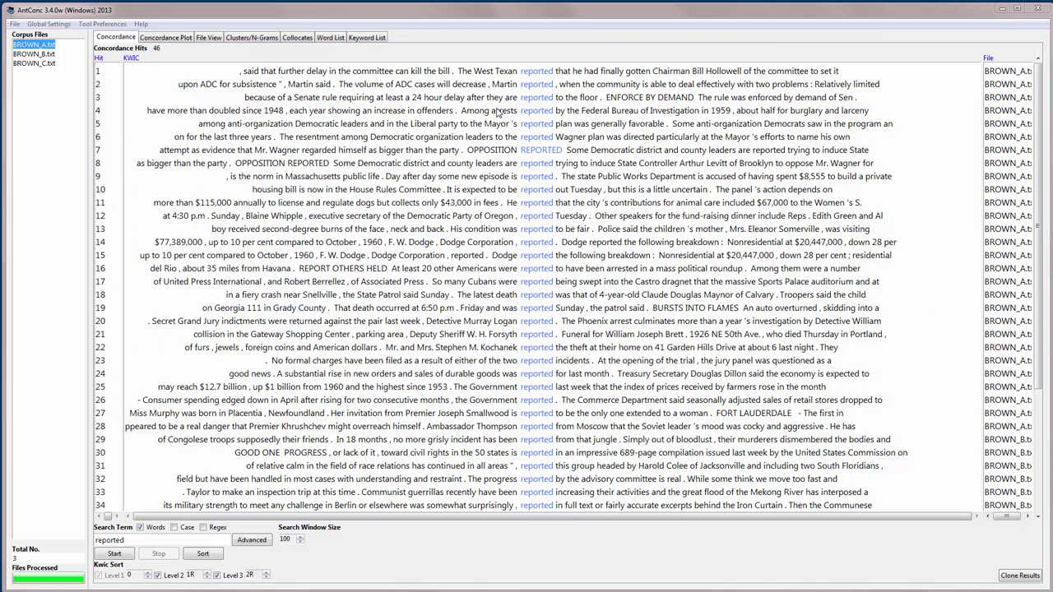